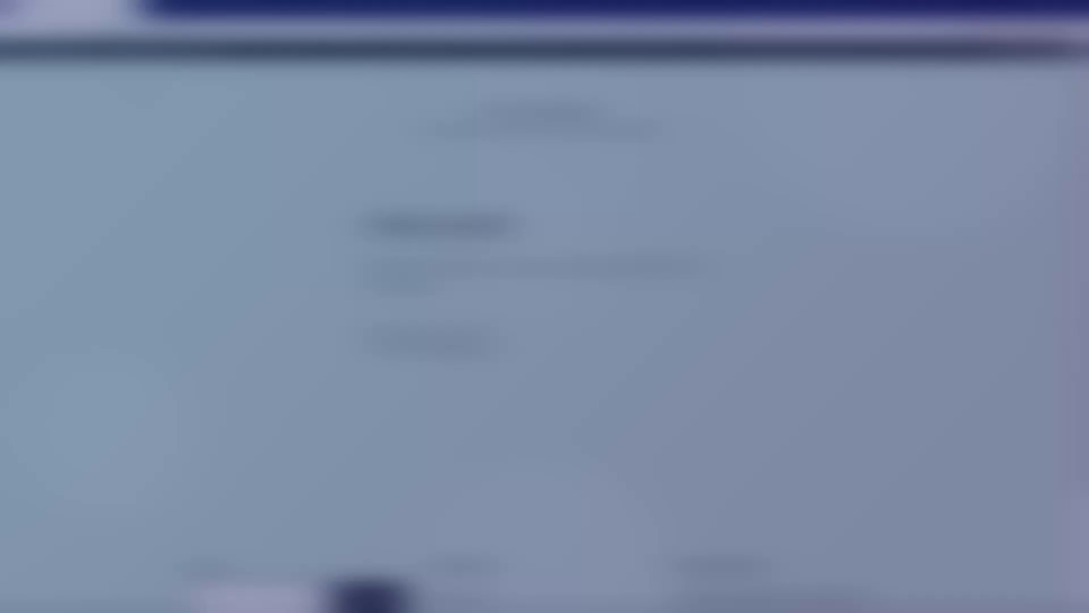
Activate the Podcast theme and preview the live front-end site
mouse_move(67, 59)
left_click(42, 92)
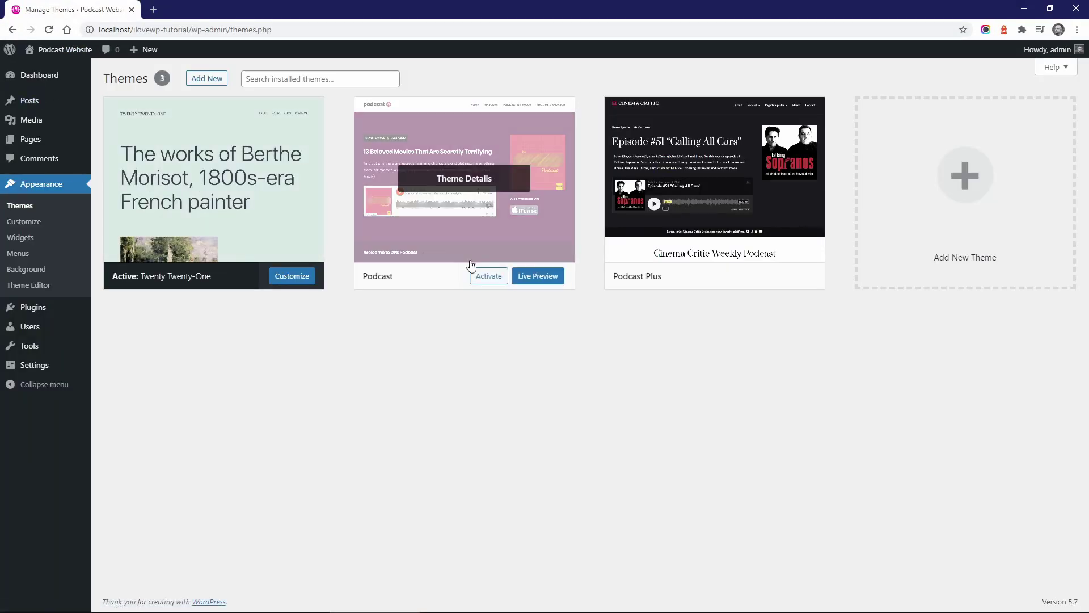
left_click(486, 279)
left_click(54, 69)
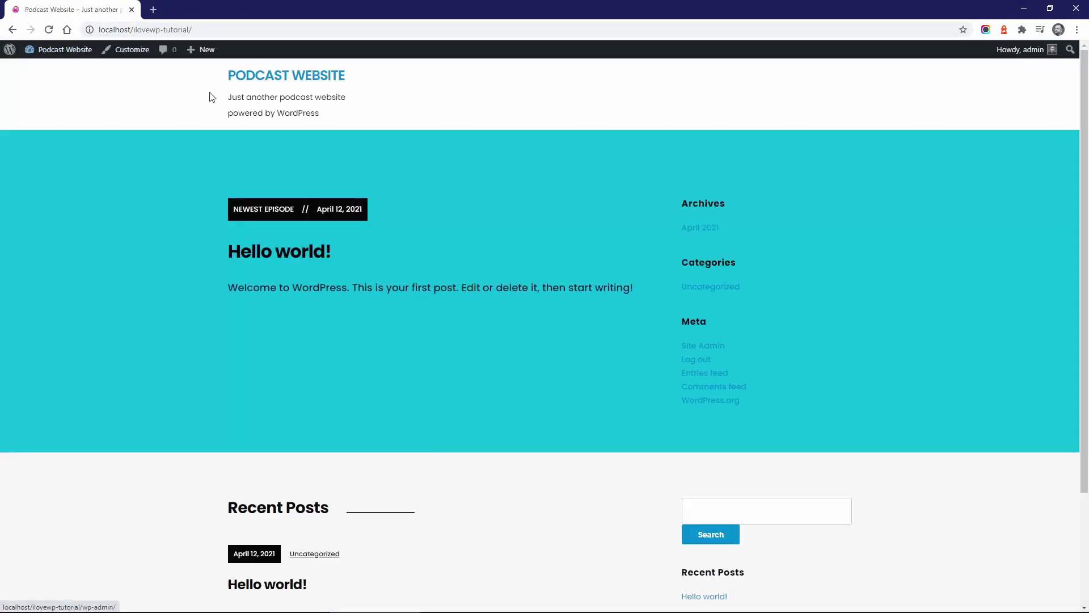
scroll(526, 257, "down", 3)
scroll(508, 258, "up", 3)
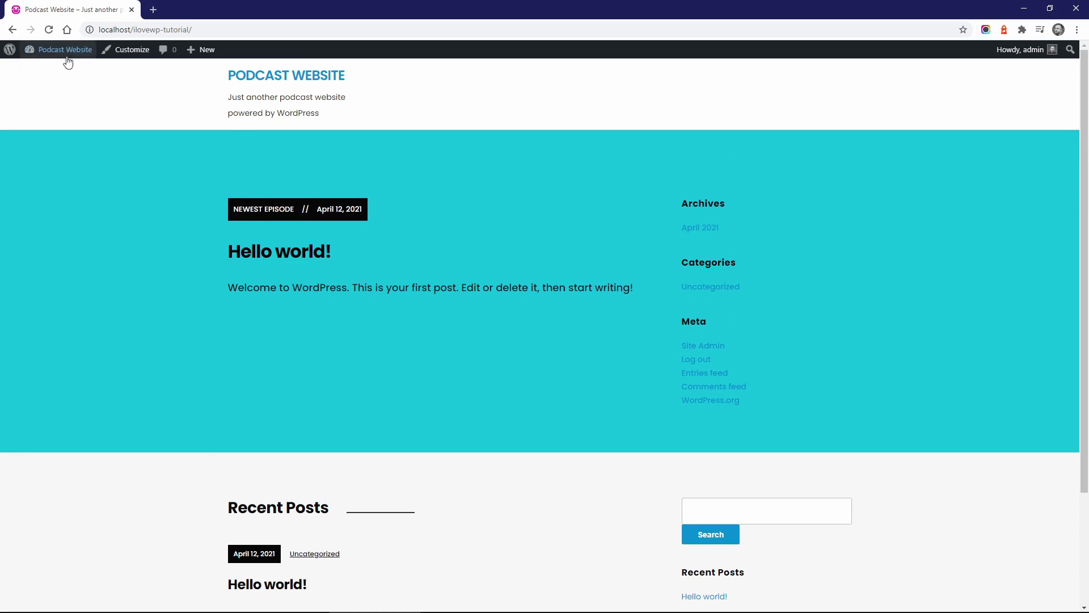
Activate Podcast Plus and browse its demo list: Cinema Critic, Curiosity, Esports
mouse_move(66, 59)
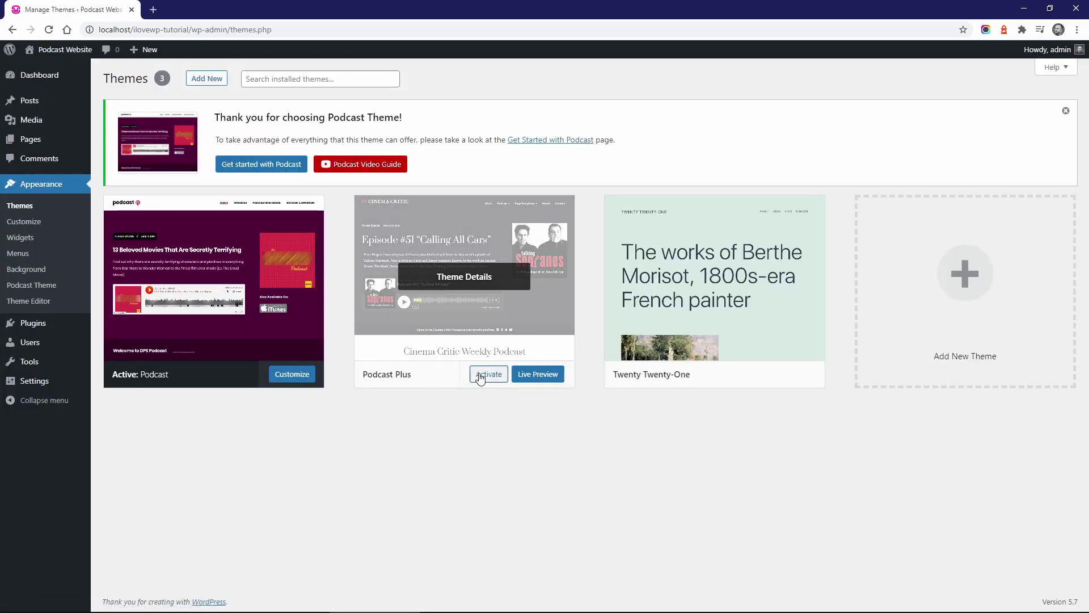
left_click(482, 375)
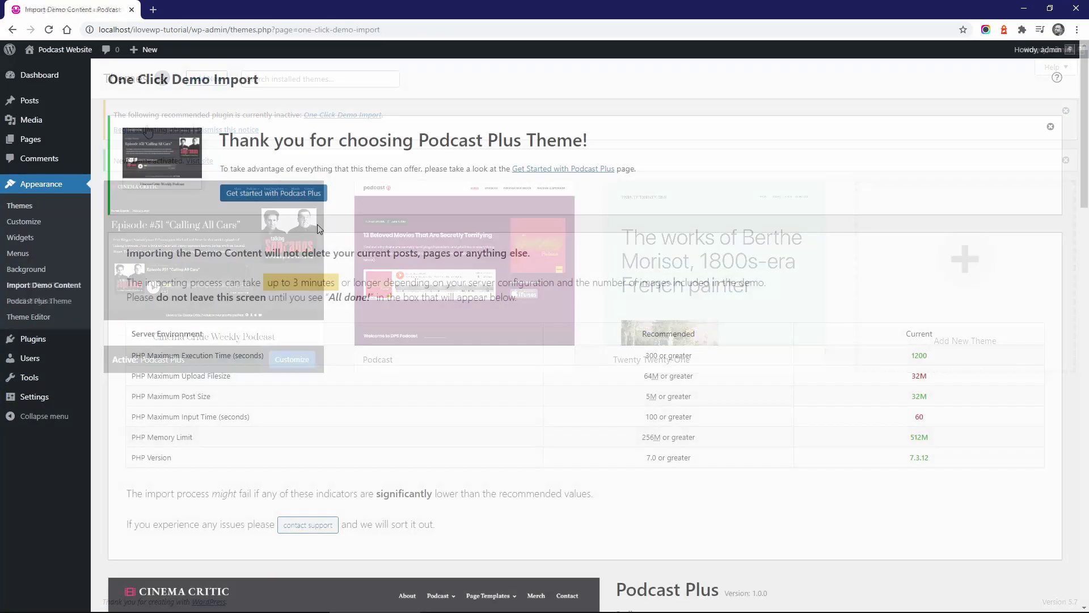
scroll(316, 223, "down", 5)
scroll(342, 235, "down", 8)
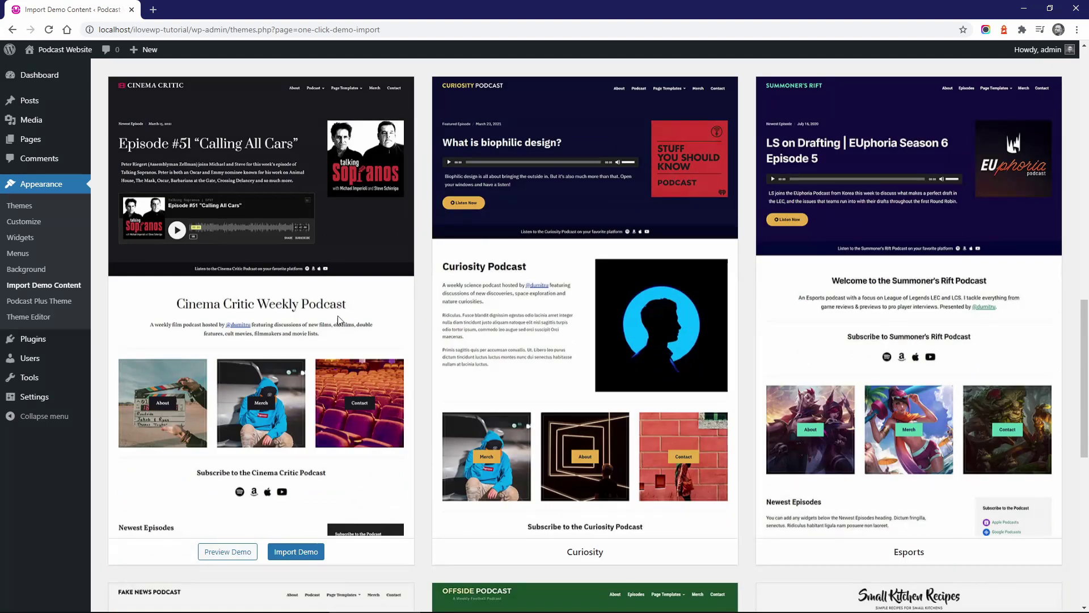
Import the Cinema Critic demo content and scroll through the resulting front page
left_click(296, 553)
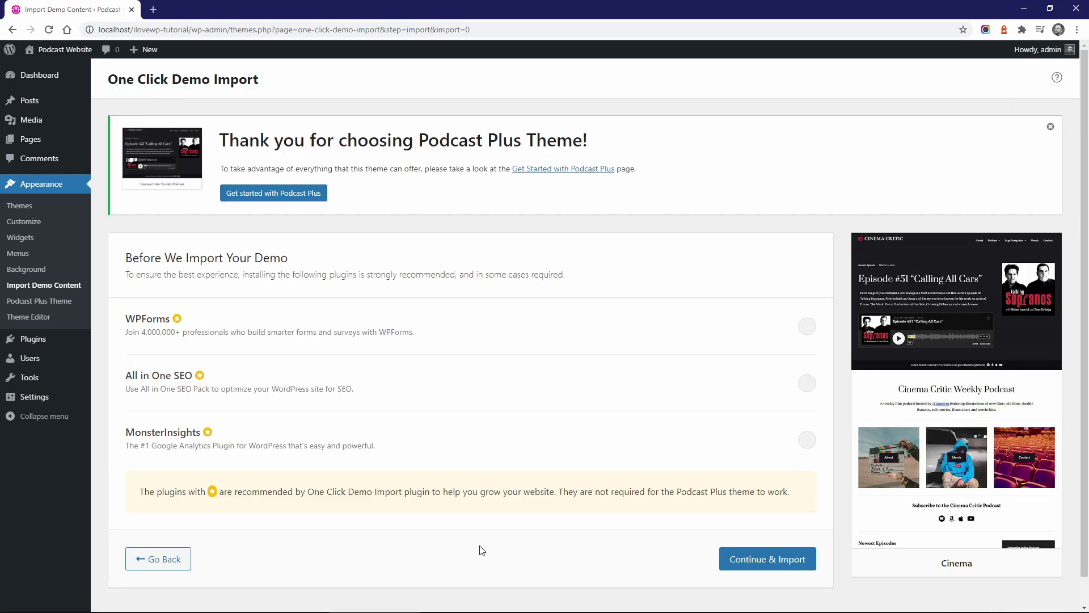
left_click(770, 562)
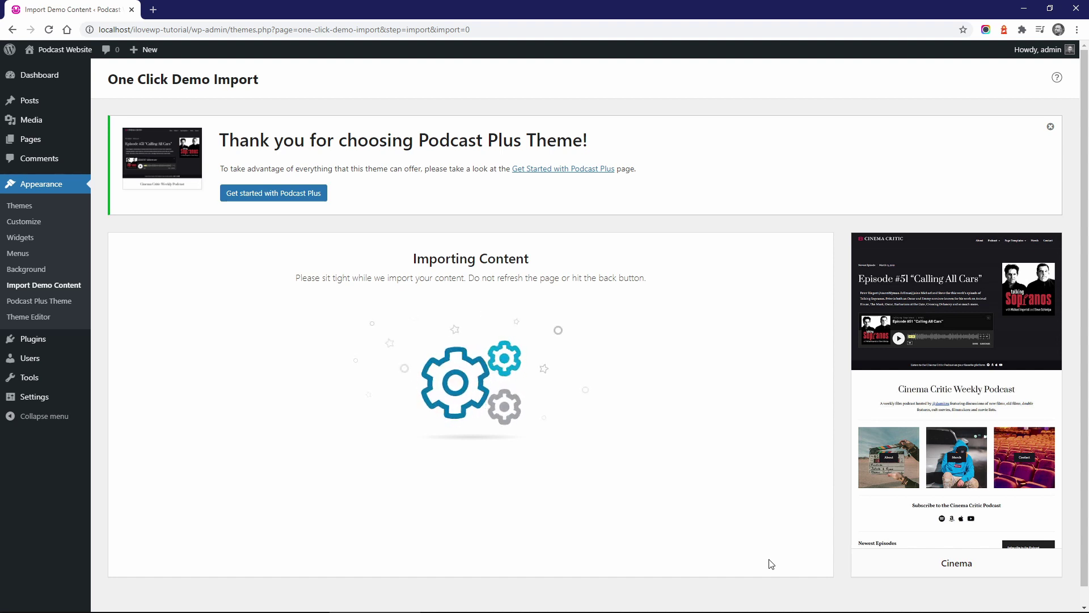
left_click(564, 476)
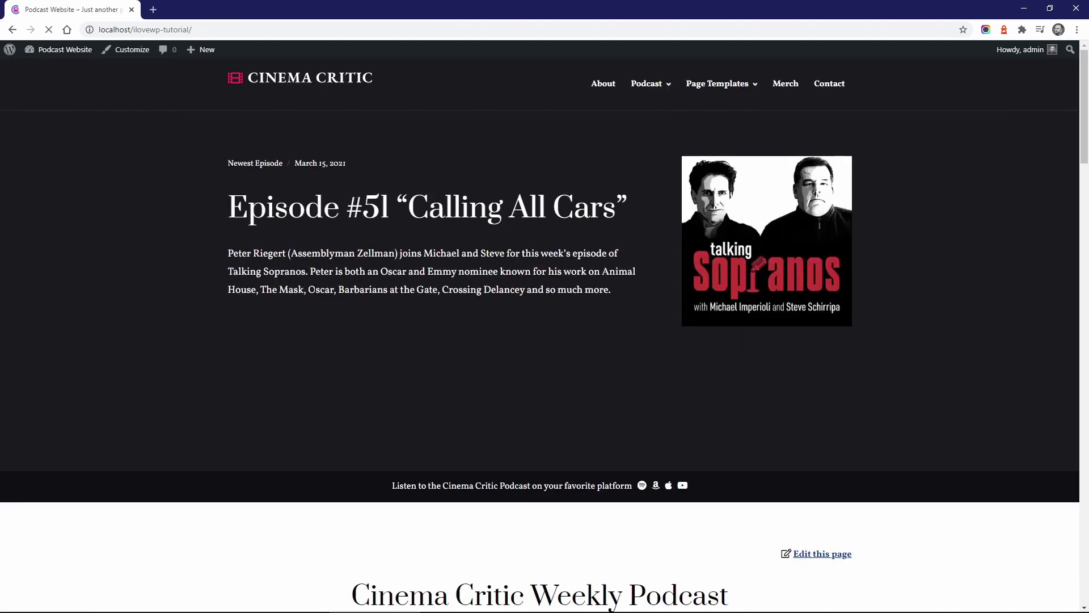
scroll(352, 272, "down", 20)
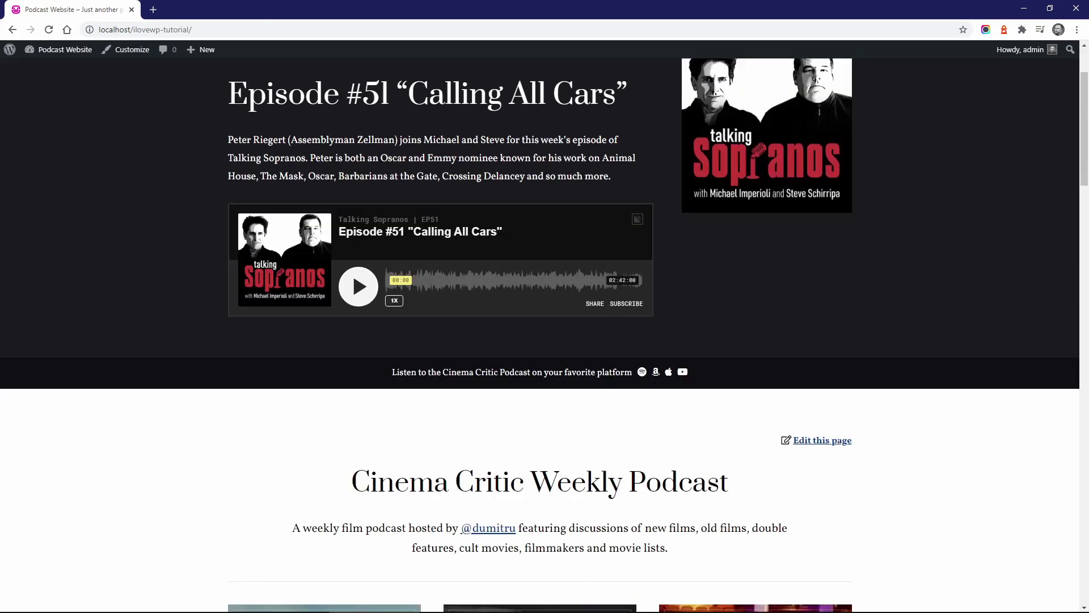
scroll(316, 293, "up", 5)
scroll(316, 293, "up", 10)
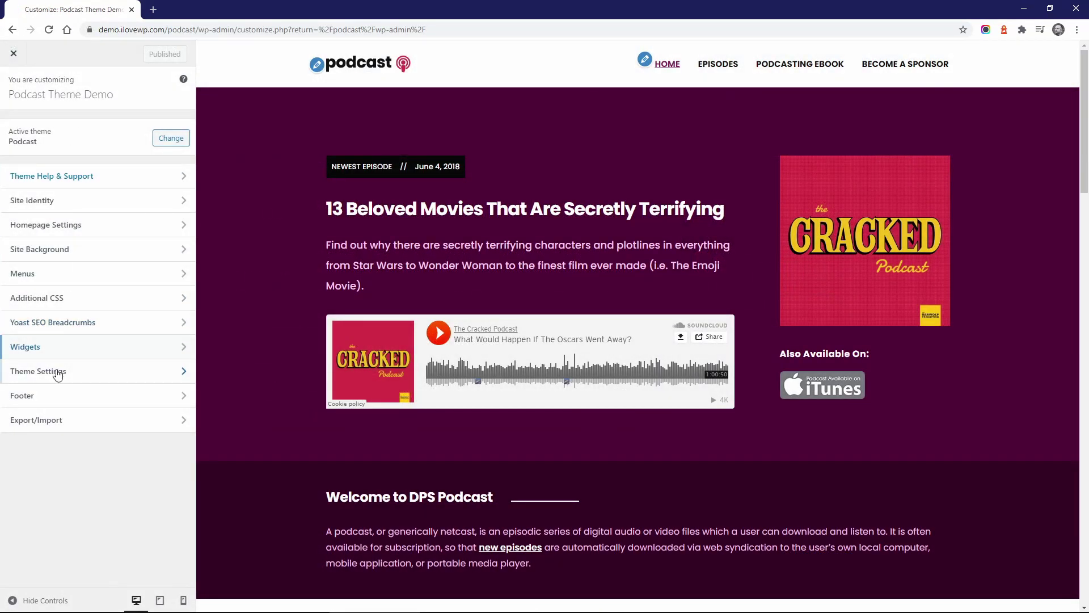
Try the Blue, Black, then Orange colour palettes in the theme settings
left_click(57, 374)
left_click(44, 143)
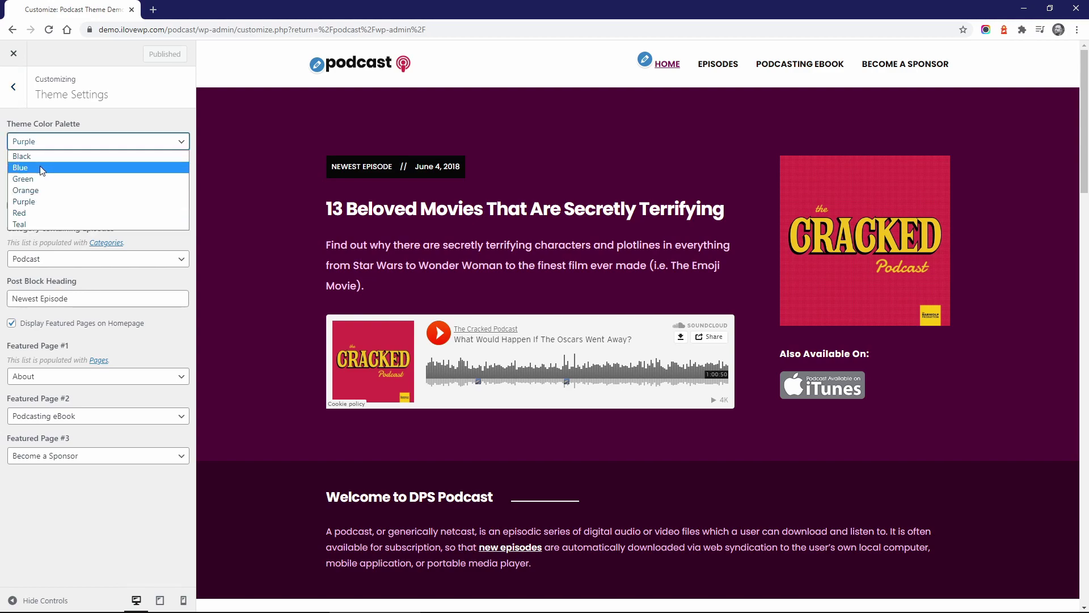
left_click(43, 155)
left_click(43, 145)
left_click(39, 154)
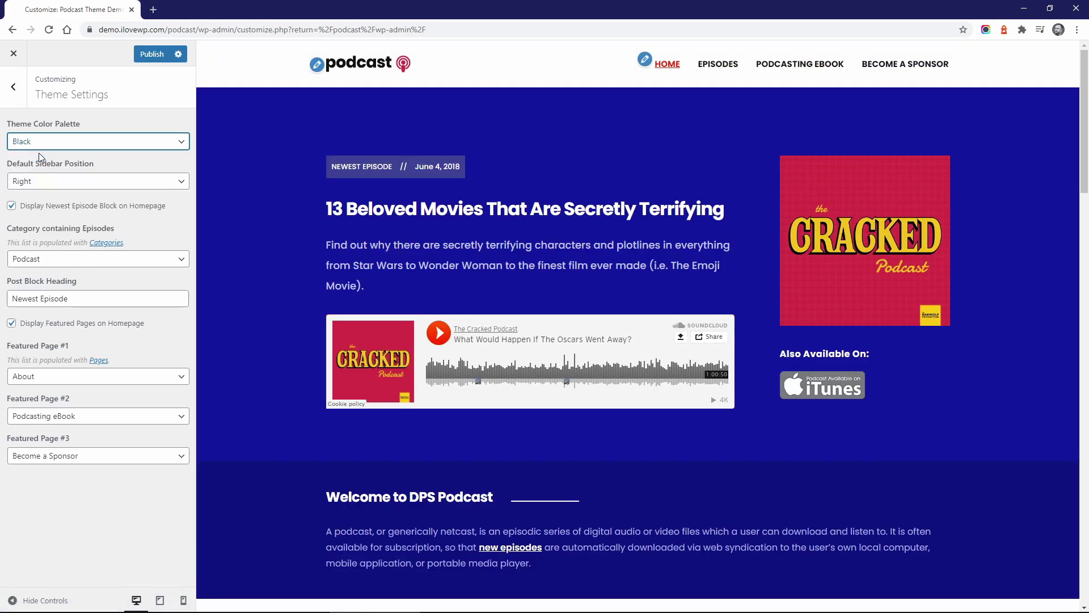
left_click(42, 143)
left_click(40, 190)
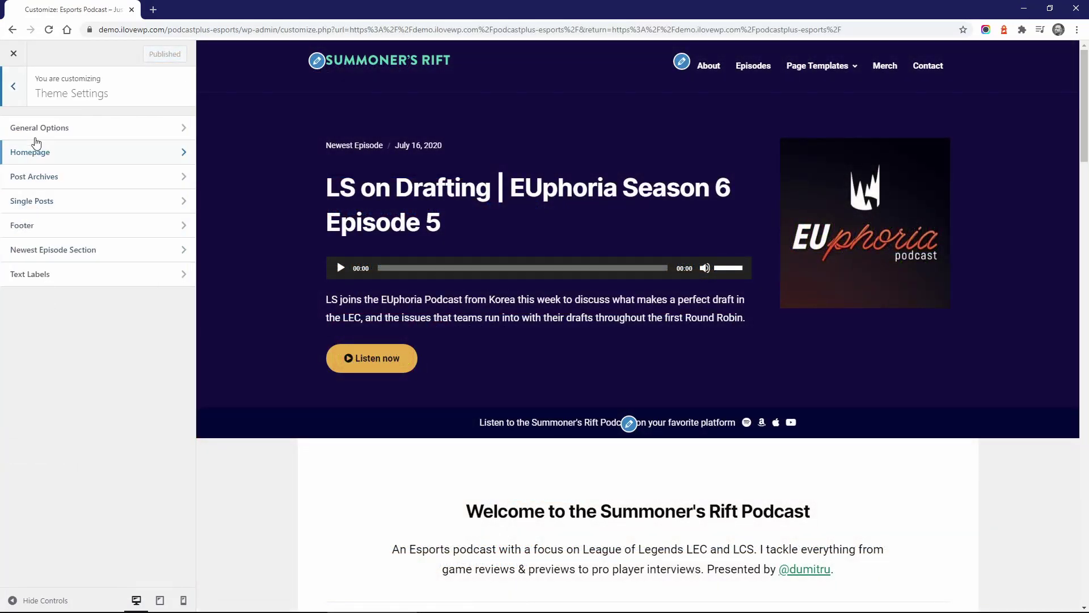
Apply the Cinema style template, then switch to the Football template
left_click(35, 135)
left_click(38, 166)
left_click(38, 192)
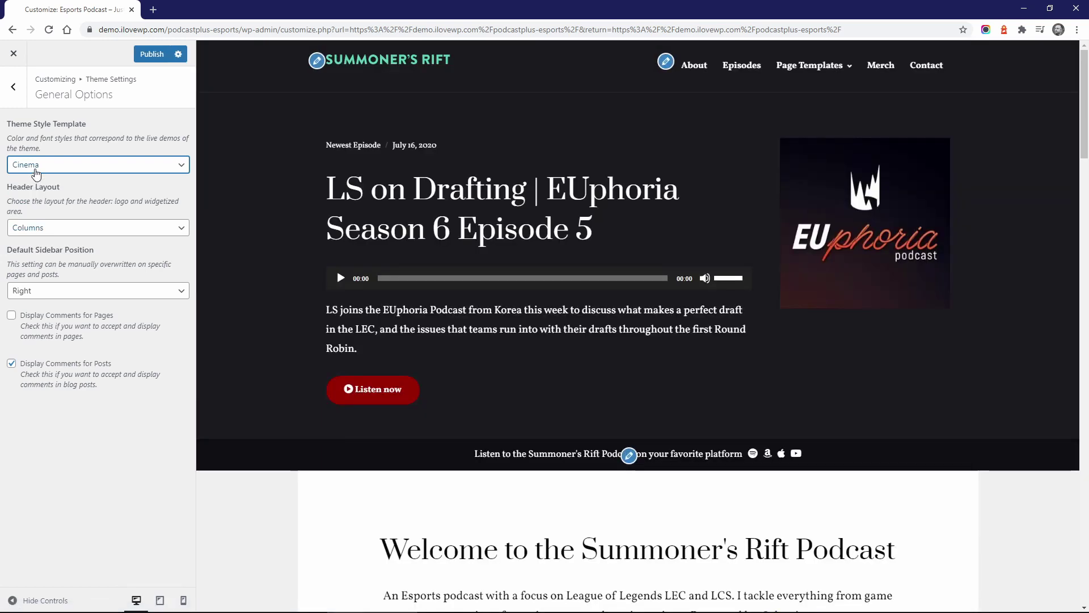
left_click(37, 166)
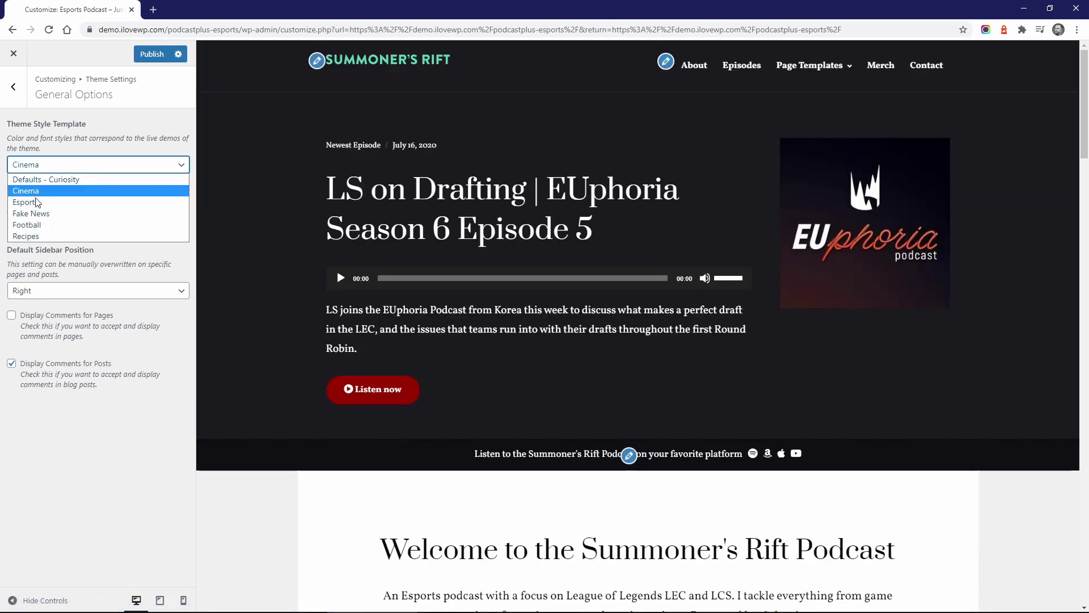
left_click(36, 225)
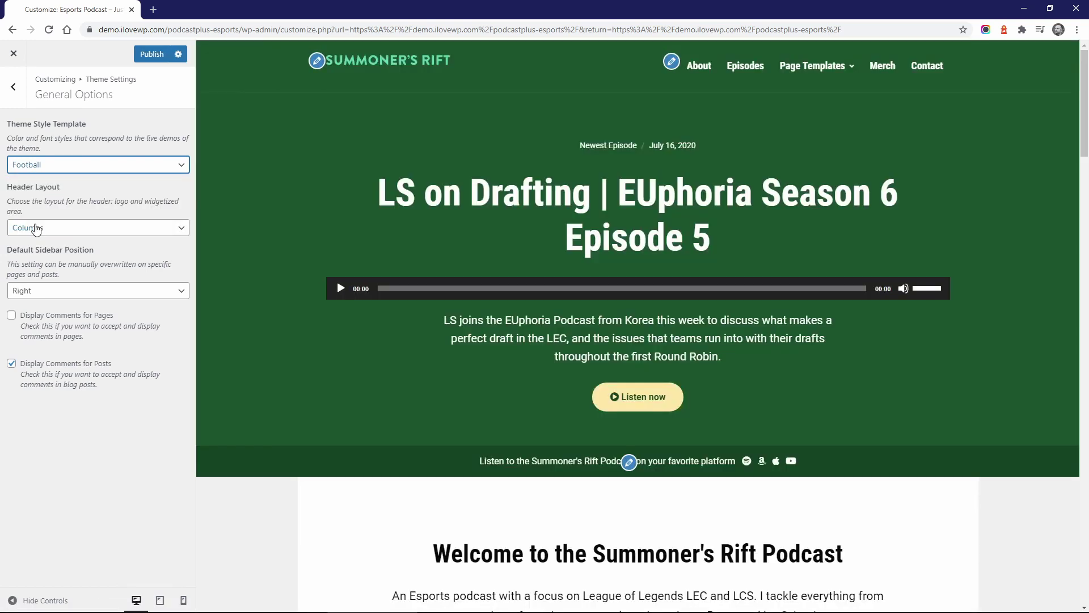
left_click(7, 104)
left_click(11, 91)
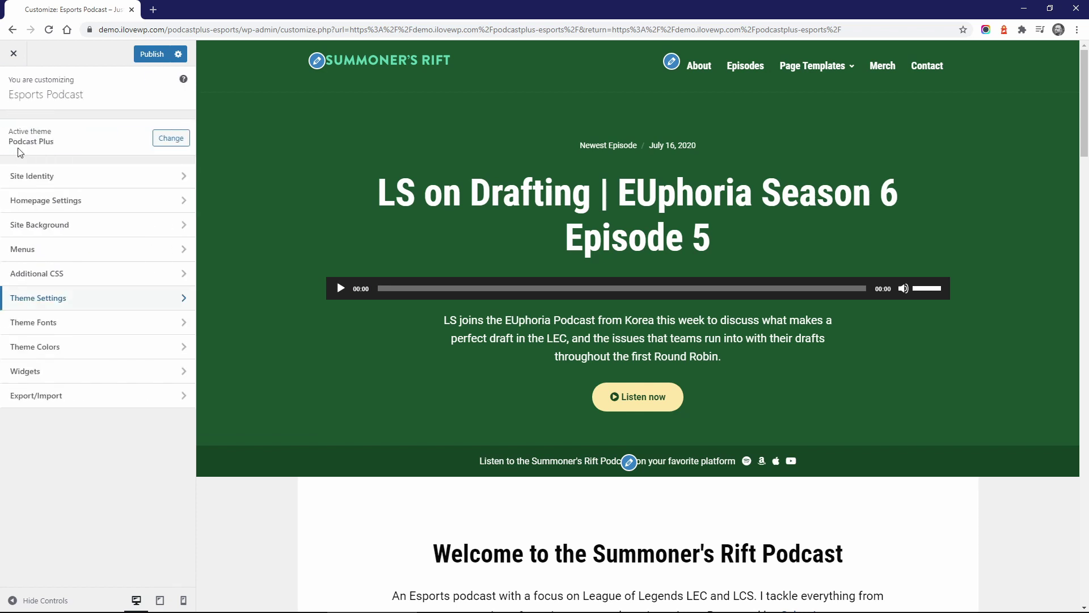
Review the Theme Colors settings for the header and newest episode section
left_click(41, 347)
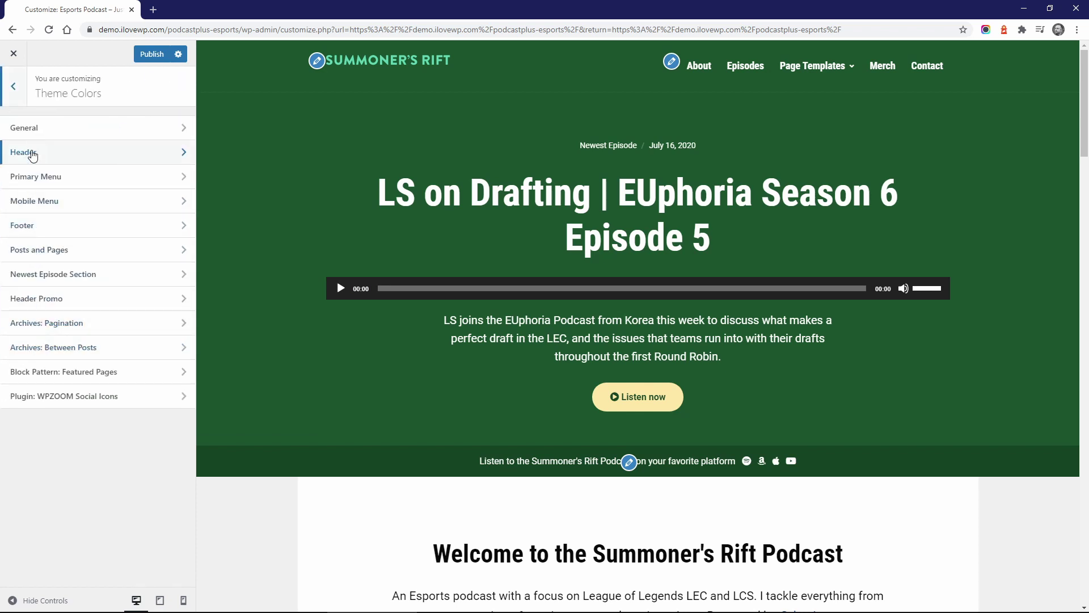
left_click(32, 153)
left_click(14, 89)
left_click(38, 275)
left_click(13, 86)
left_click(13, 86)
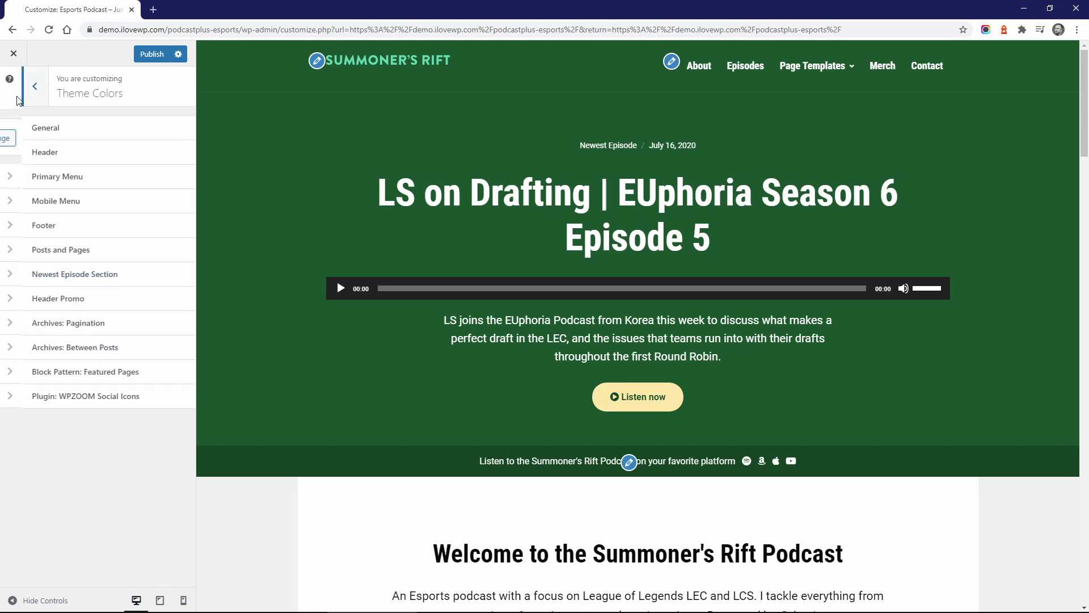
Bring up the post title font list for the Newest Episode Section
left_click(48, 327)
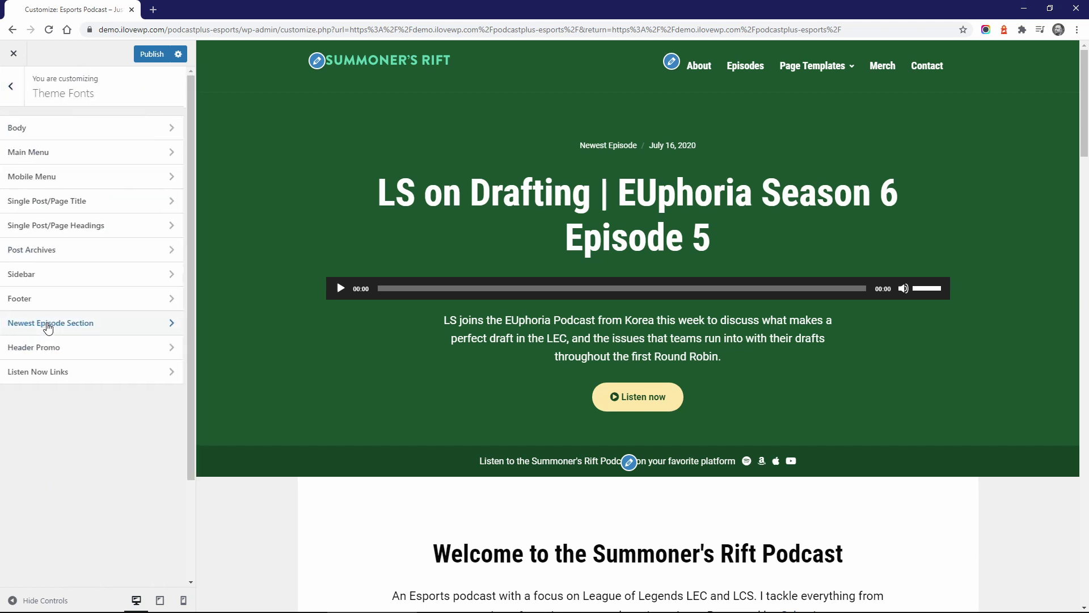
left_click(48, 327)
left_click(60, 175)
scroll(57, 255, "up", 15)
Set the post title font to Amiri and change the heading word to 'Latest'
left_click(52, 305)
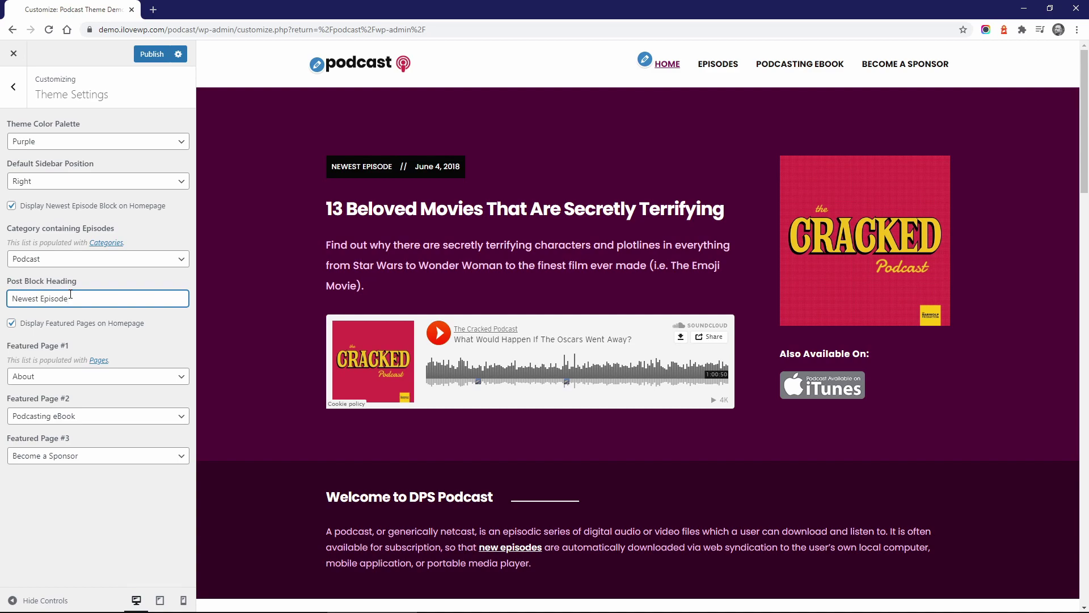
key("Home")
key("ctrl+shift+Right")
type("Latest")
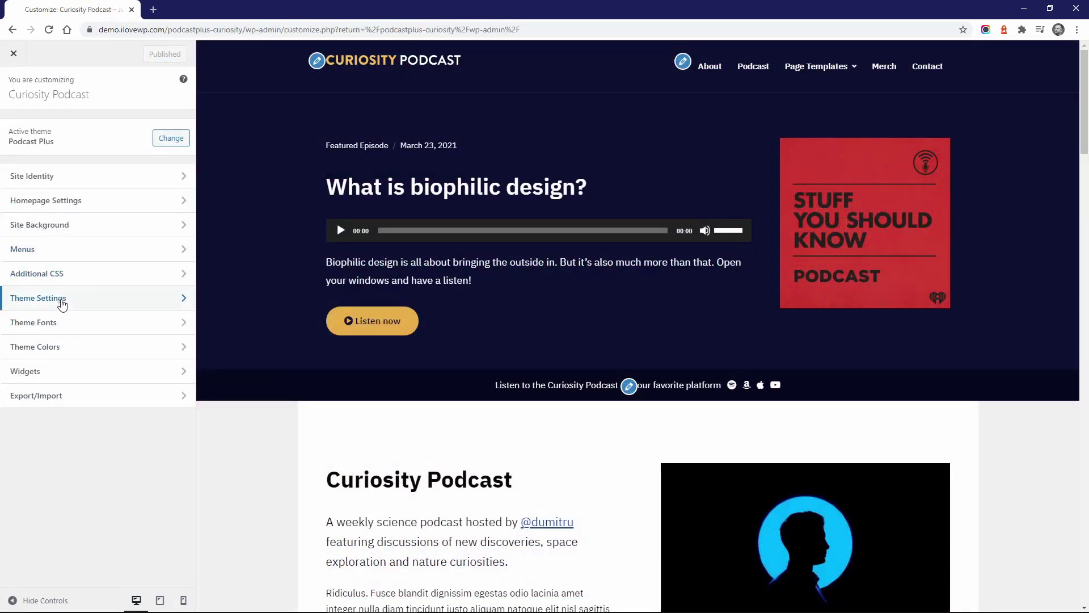
Leave the right column empty, centre the content, and hide the post date and Listen Now link
left_click(62, 301)
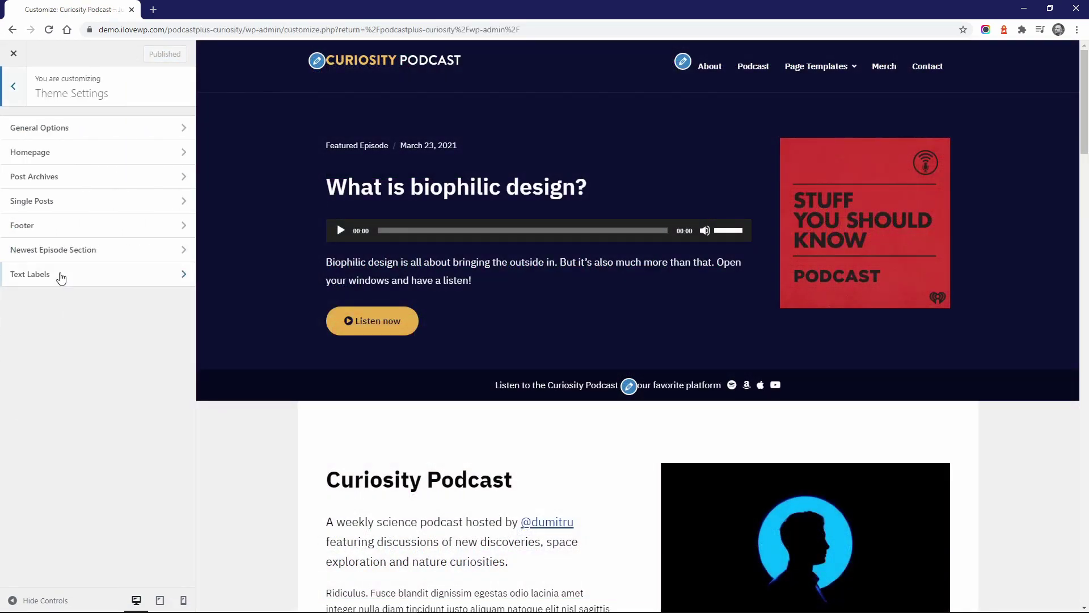
left_click(59, 249)
left_click(52, 313)
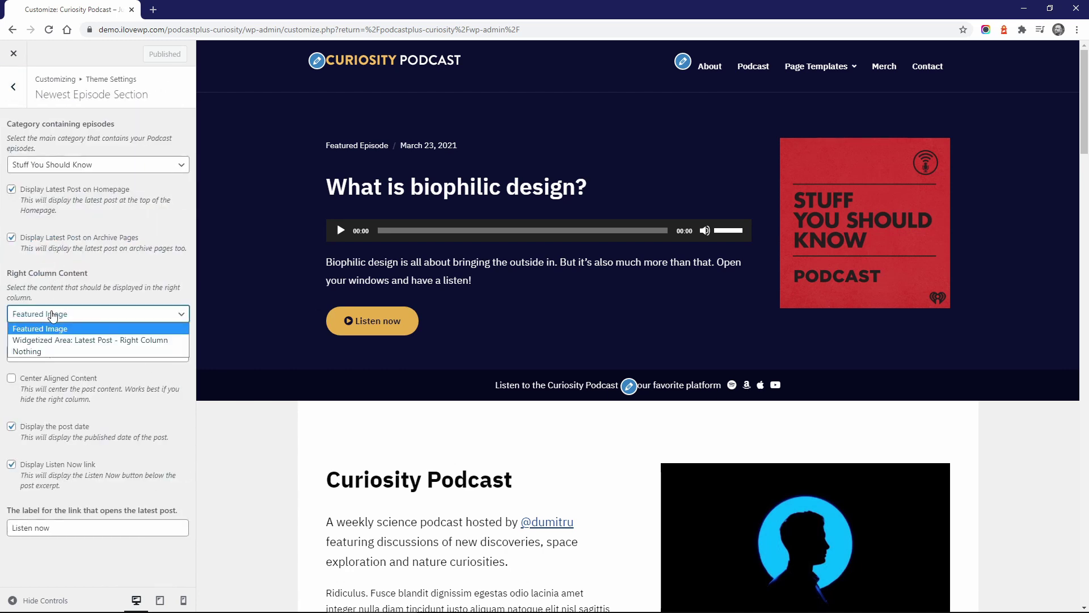
left_click(34, 352)
left_click(41, 379)
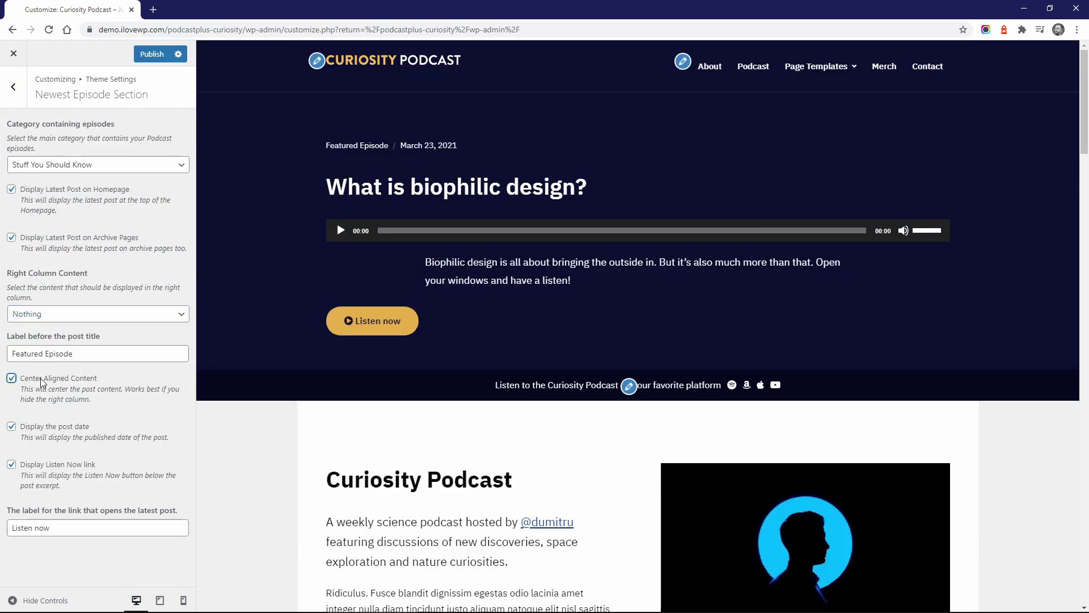
left_click(38, 428)
left_click(35, 465)
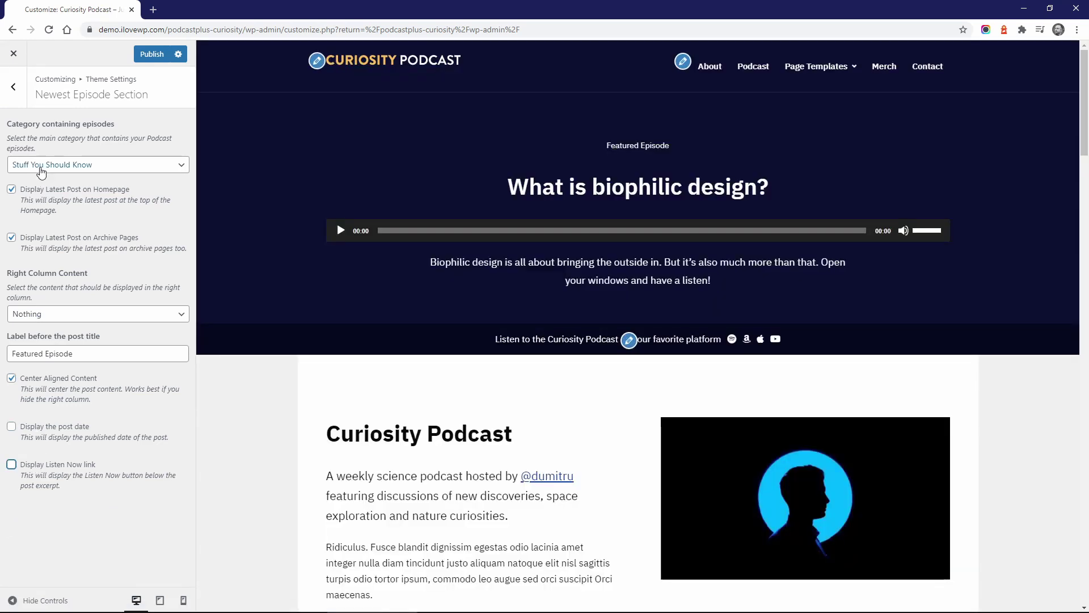
Set the episode category to DarkHorse Podcast and the right column to Featured Image
left_click(41, 171)
left_click(37, 202)
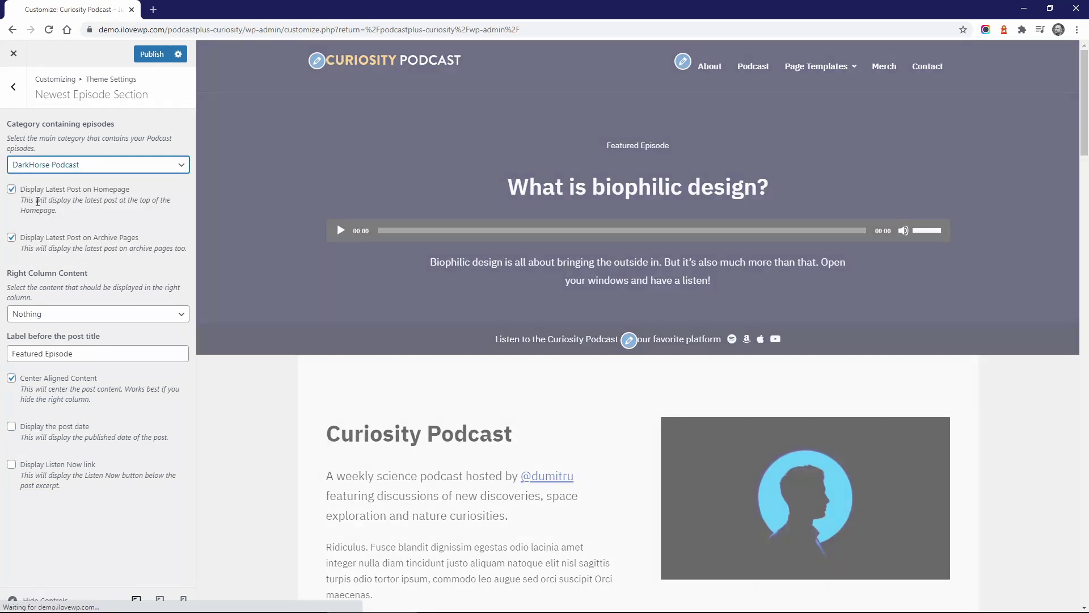
left_click(40, 314)
left_click(39, 328)
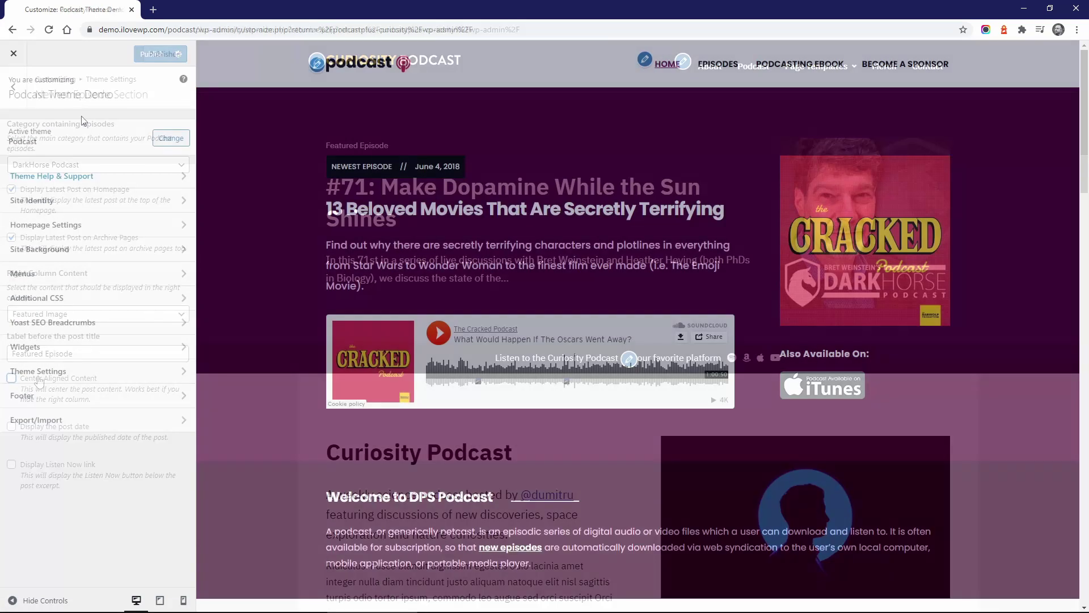
scroll(302, 299, "down", 5)
scroll(271, 303, "down", 1)
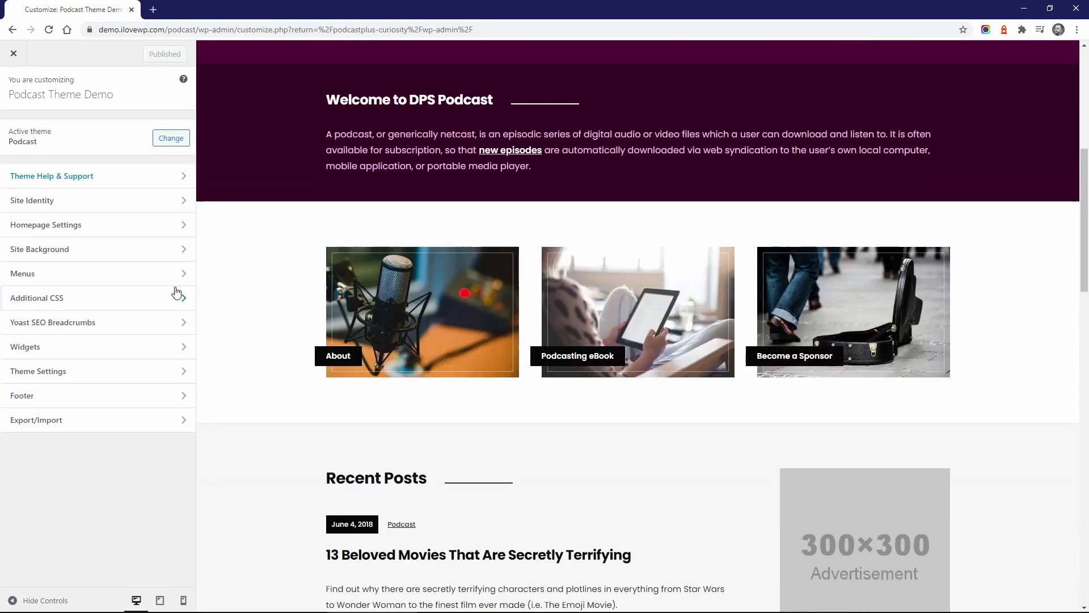
Keep About as the first featured page in Theme Settings
left_click(80, 380)
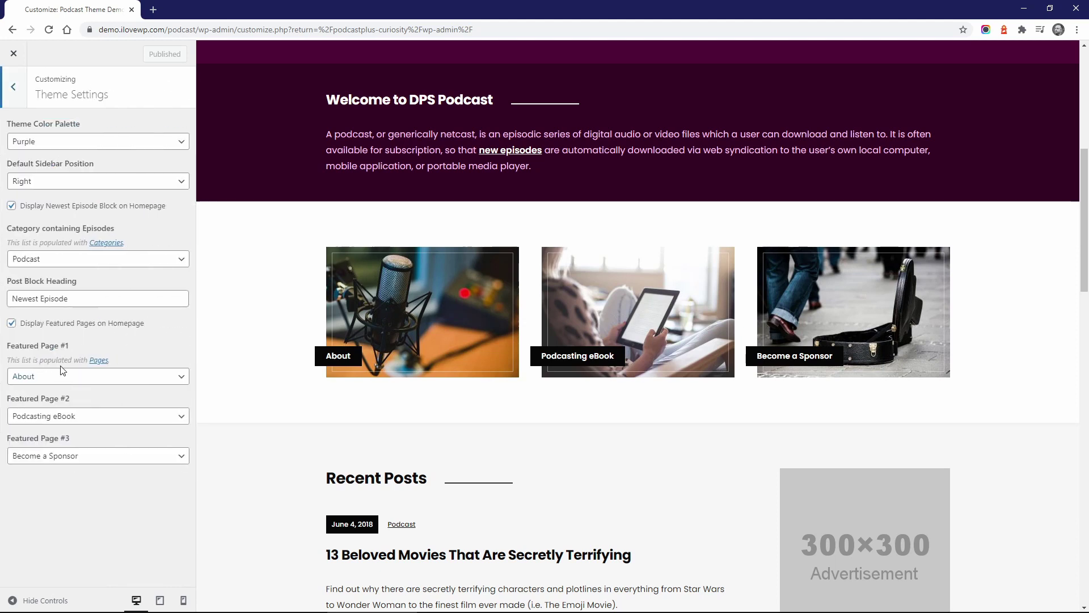
left_click(59, 384)
left_click(59, 384)
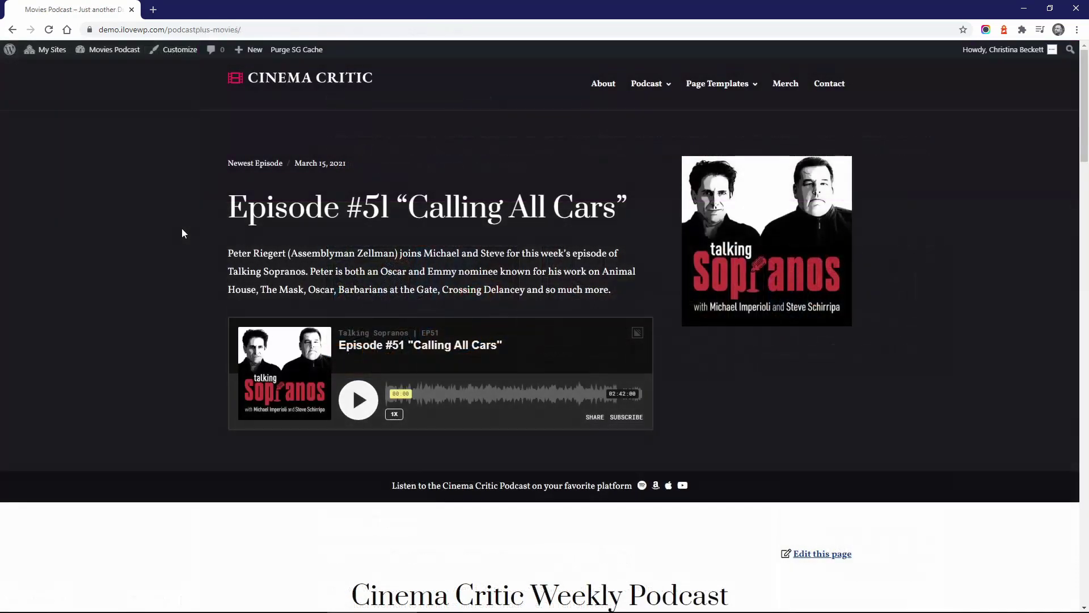
scroll(181, 229, "down", 6)
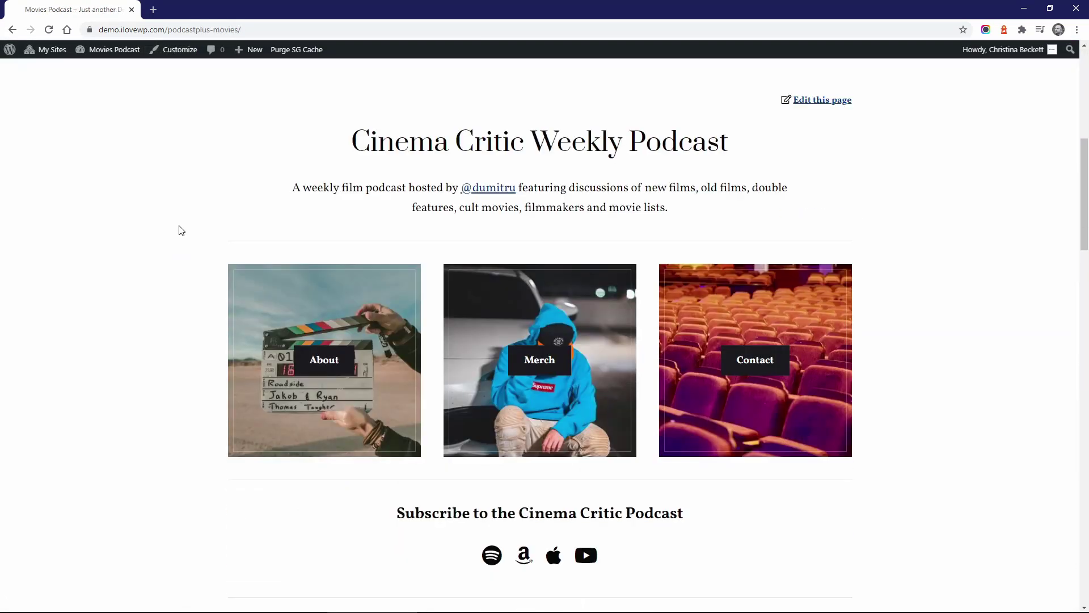
scroll(181, 230, "up", 1)
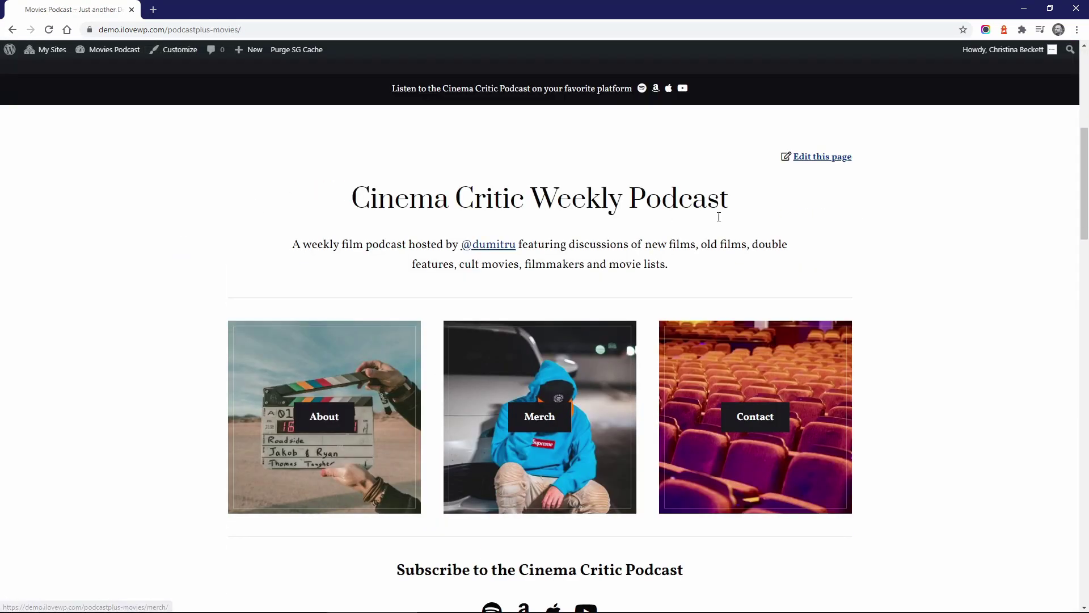
Insert the Podcast Plus 'Featured Pages' pattern into the page
left_click(817, 159)
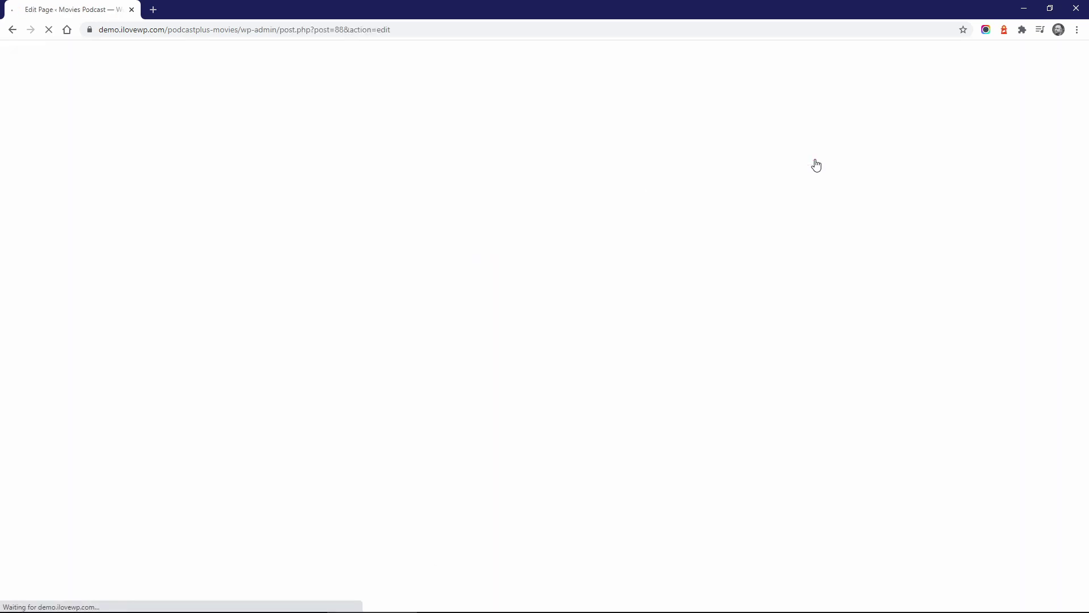
scroll(165, 213, "down", 1)
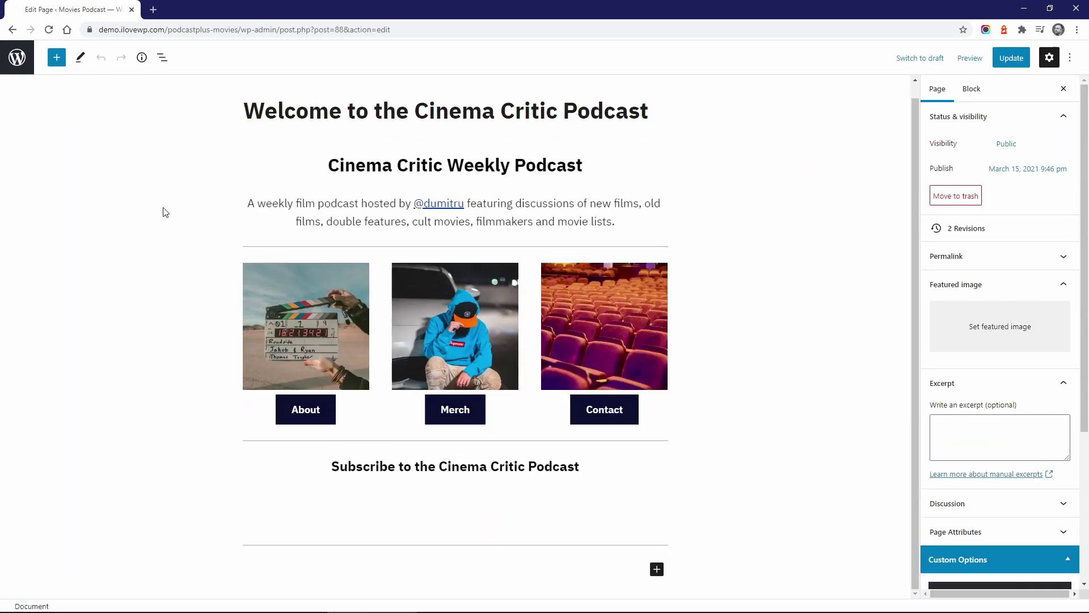
left_click(57, 58)
left_click(107, 134)
left_click(34, 161)
left_click(29, 227)
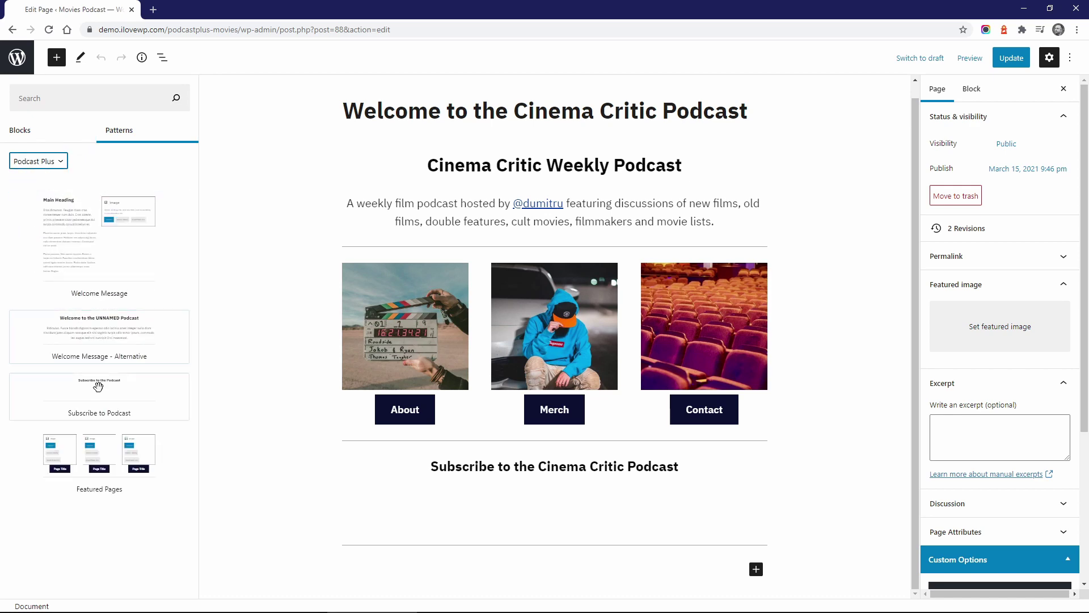
left_click(99, 454)
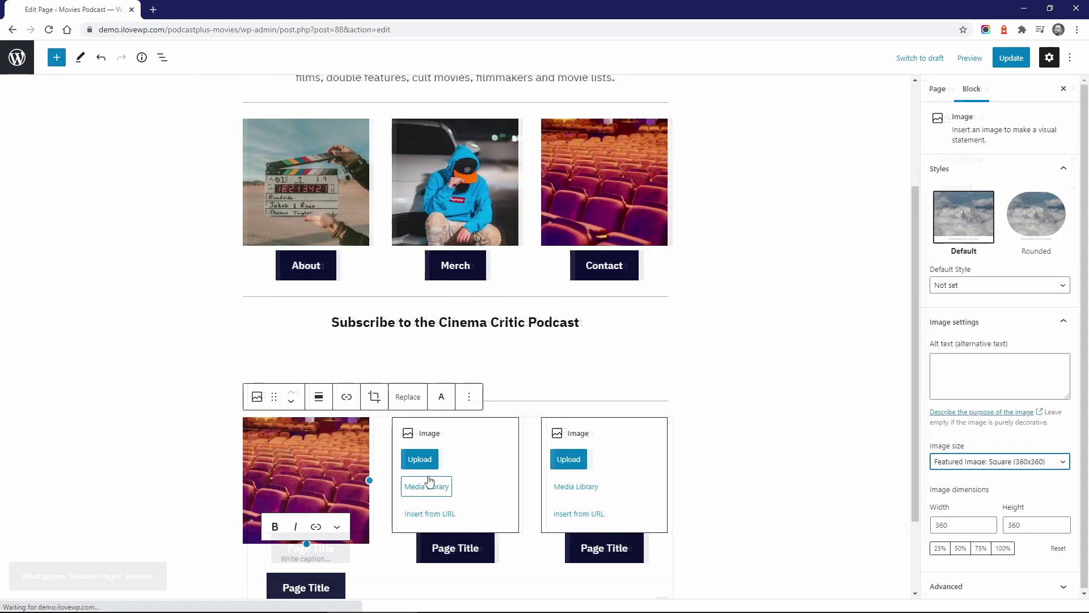
Use the red cinema chairs image, at the square featured size, in the second column
left_click(417, 486)
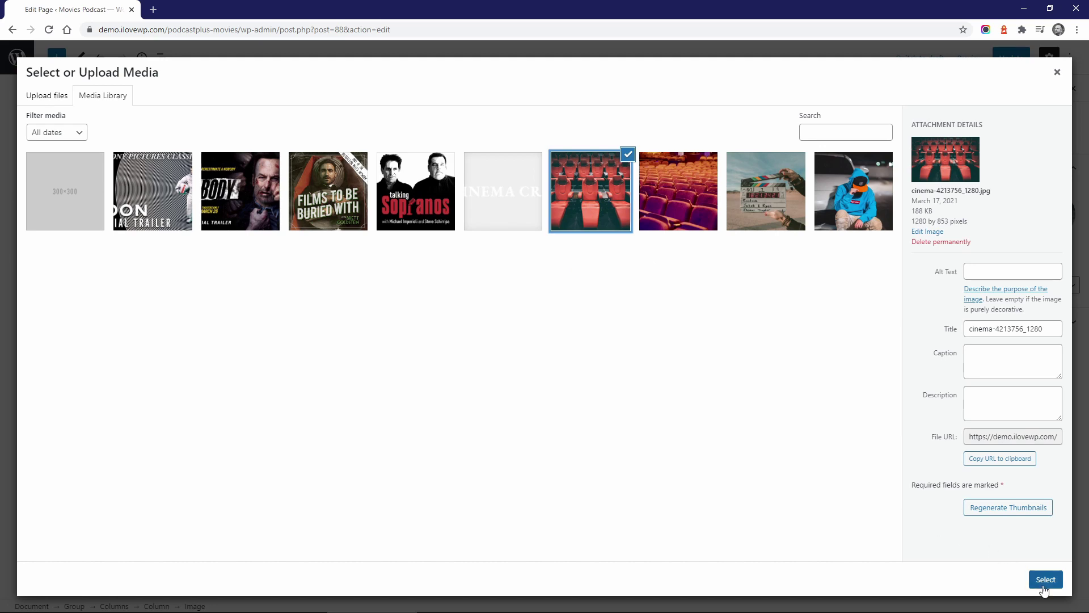
left_click(1044, 586)
left_click(973, 461)
left_click(987, 515)
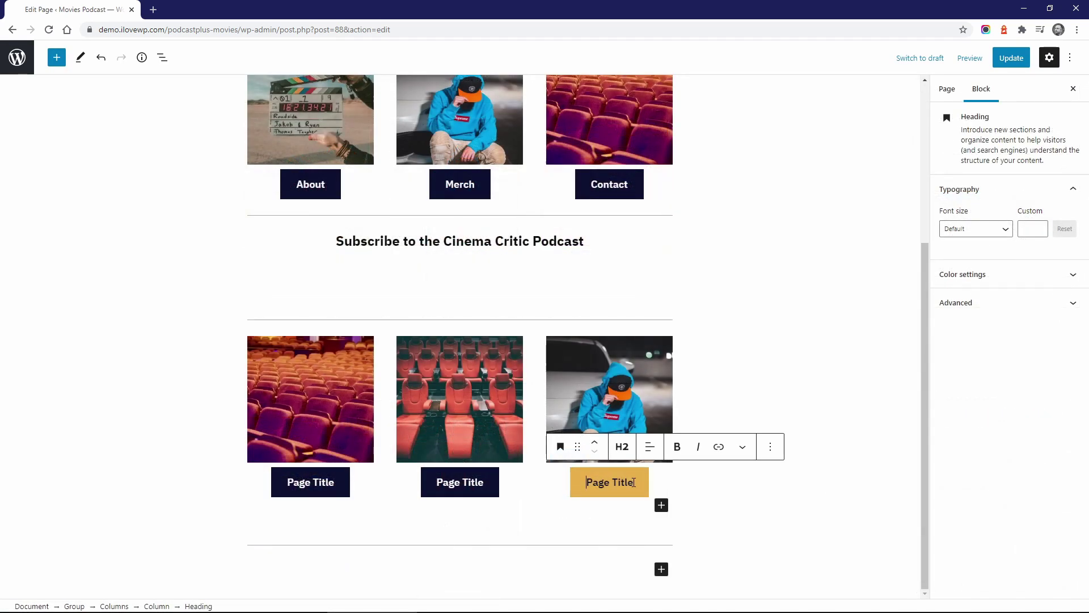
left_click(332, 399)
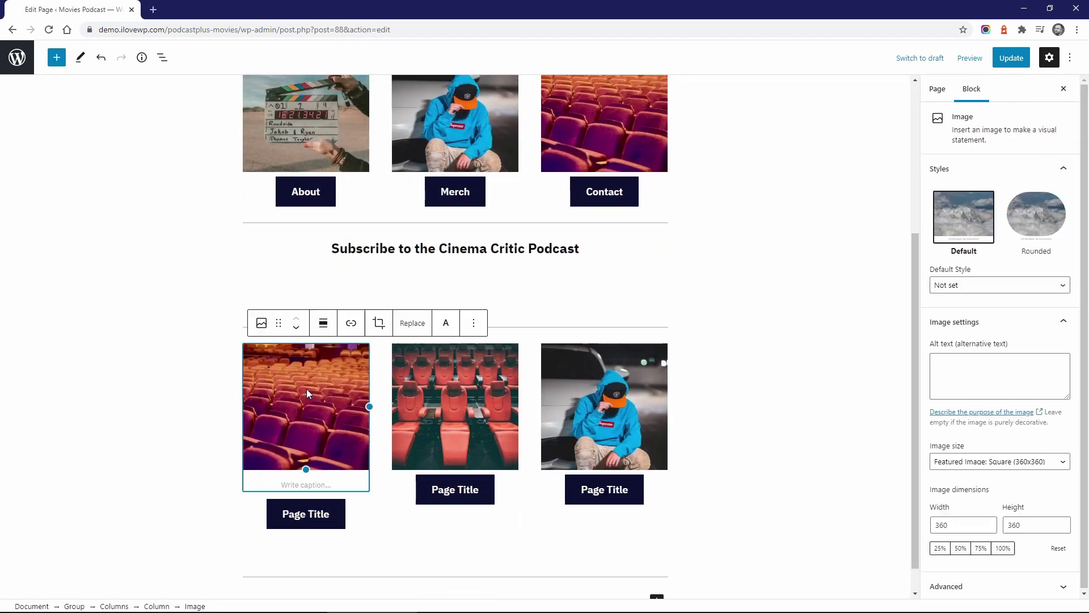
Move the new featured pages group up, above the About/Merch/Contact group
left_click(74, 606)
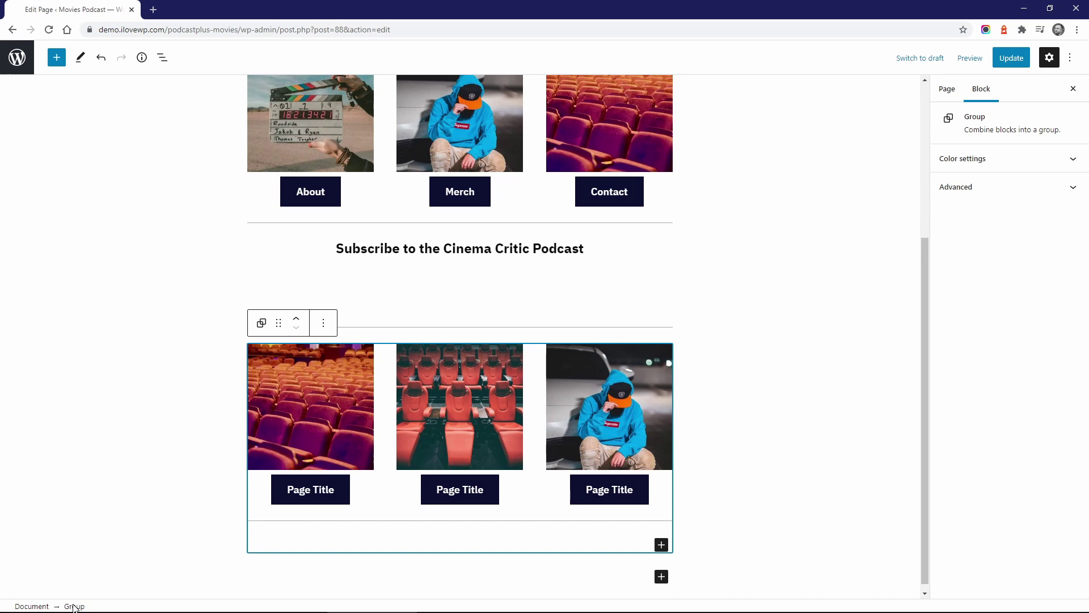
left_click(296, 321)
left_click(296, 321)
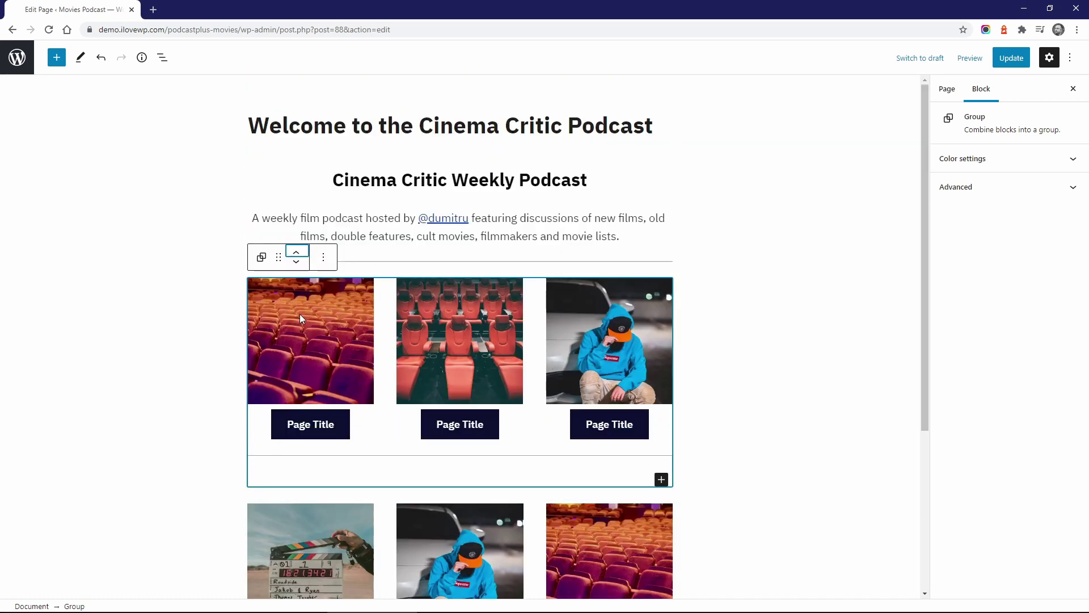
left_click(296, 253)
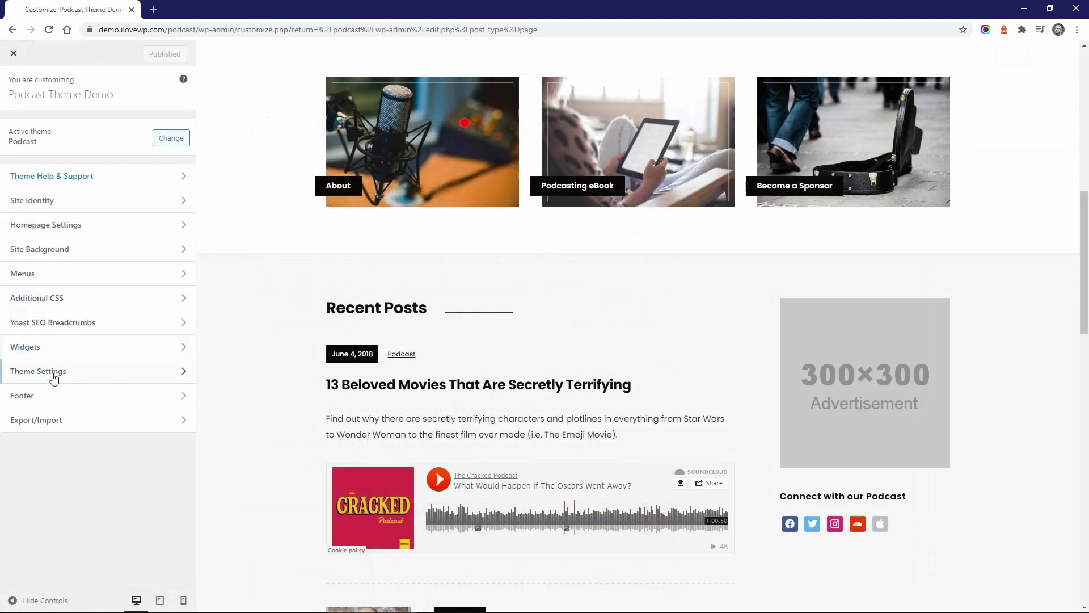
left_click(51, 369)
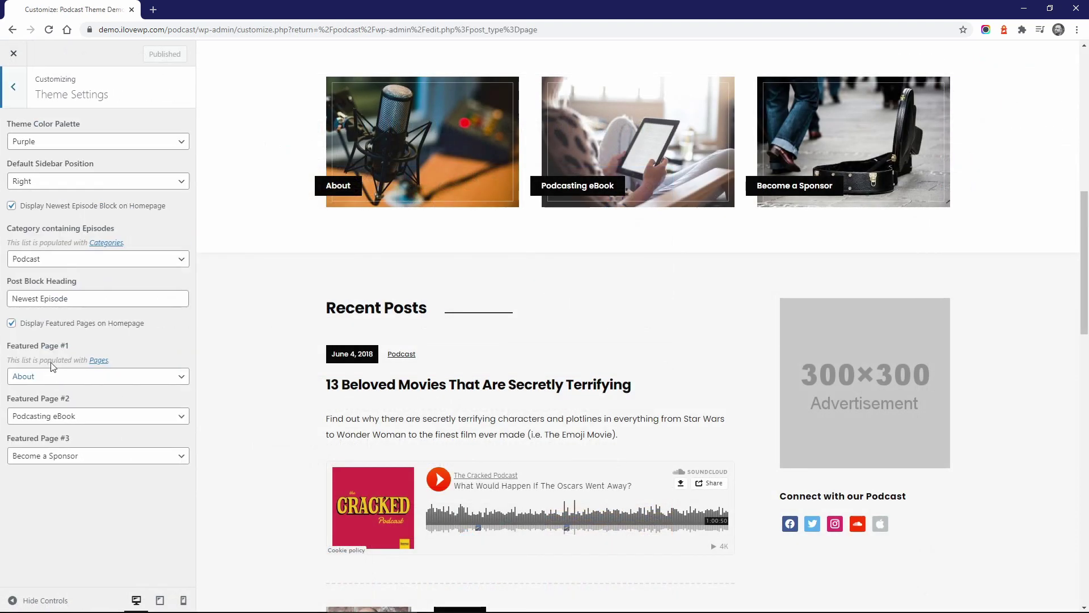
Try the default sidebar on the left, then put it back on the right
left_click(42, 187)
left_click(39, 193)
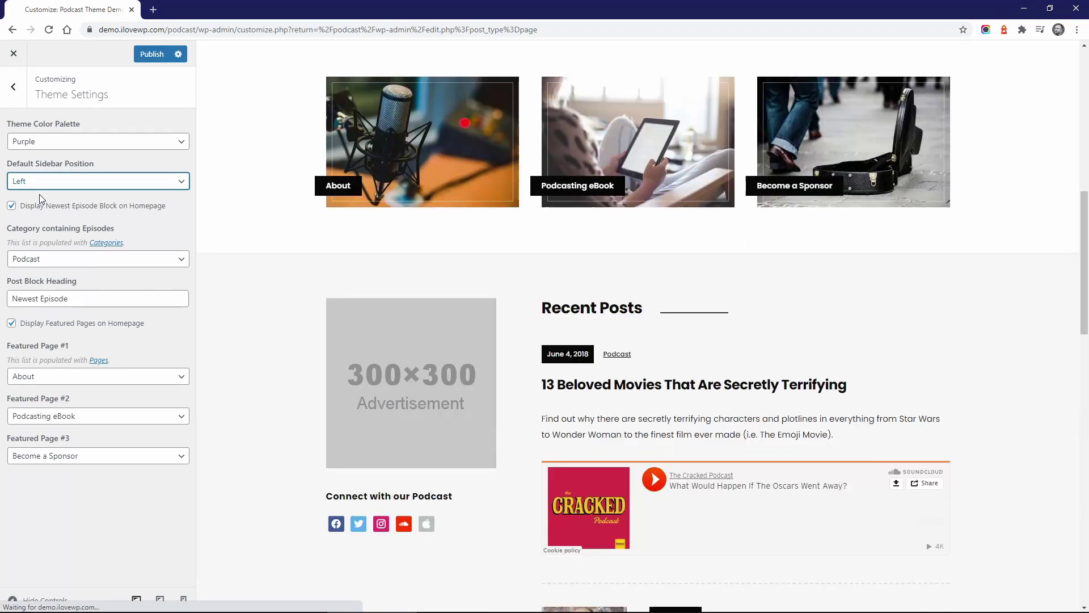
left_click(40, 183)
left_click(32, 210)
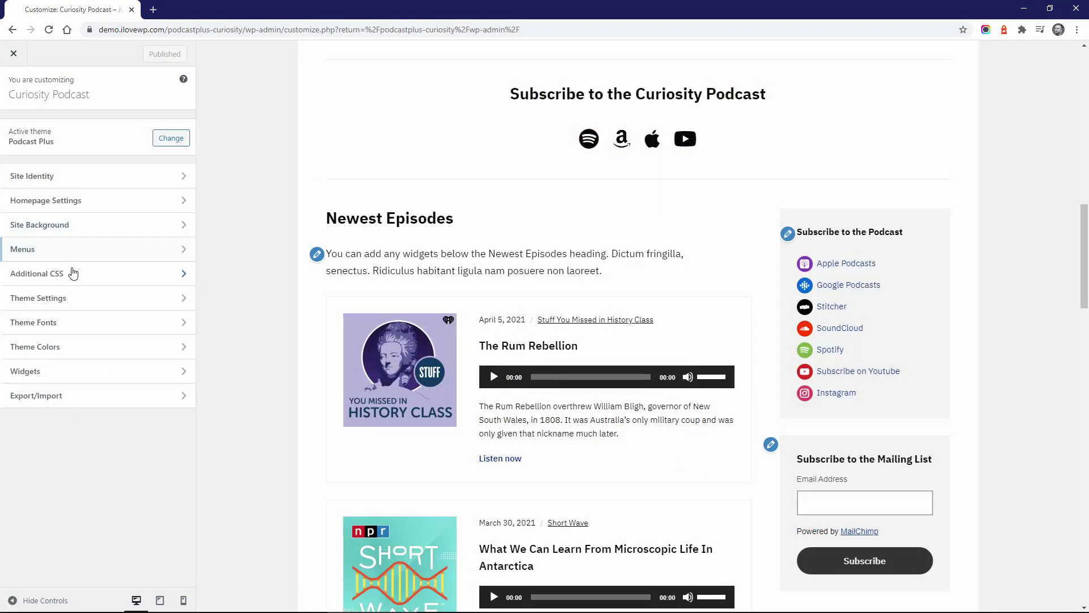
In General Options, set the default sidebar position to Left, then to No Sidebar
left_click(65, 297)
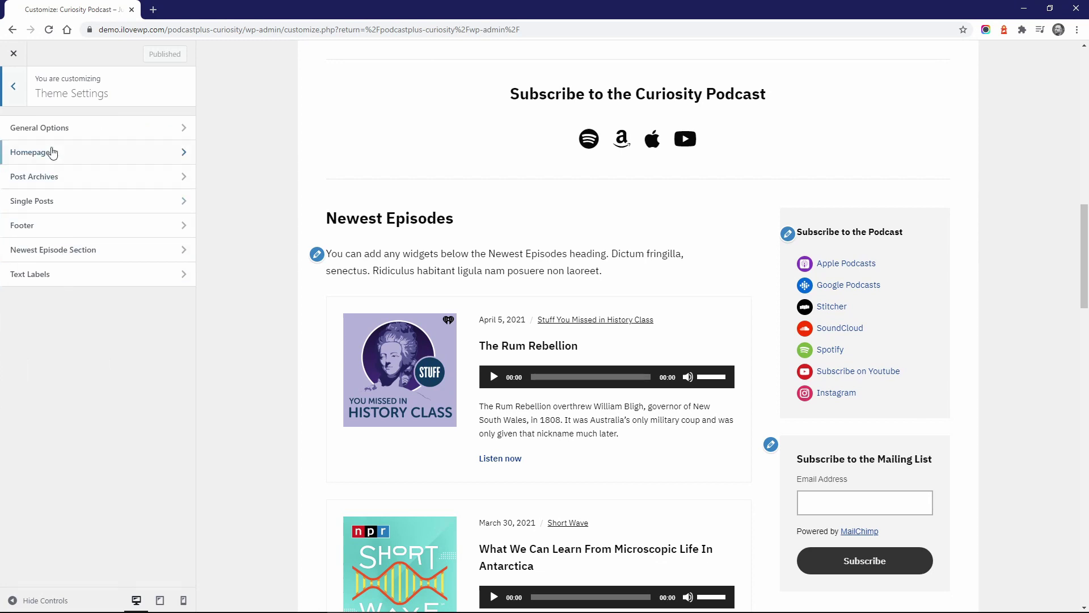
left_click(50, 132)
left_click(50, 292)
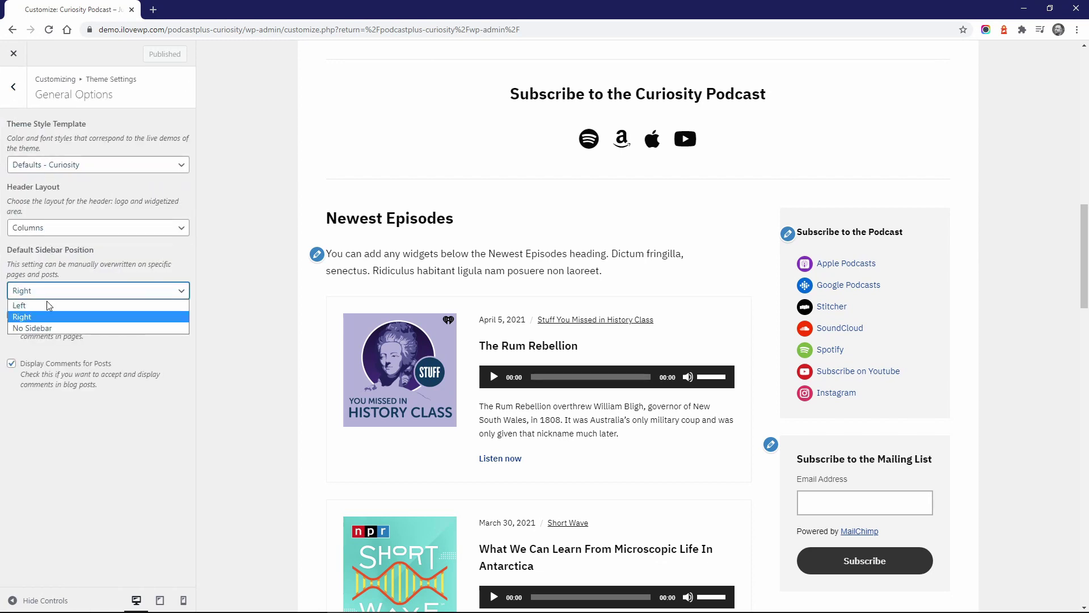
left_click(46, 301)
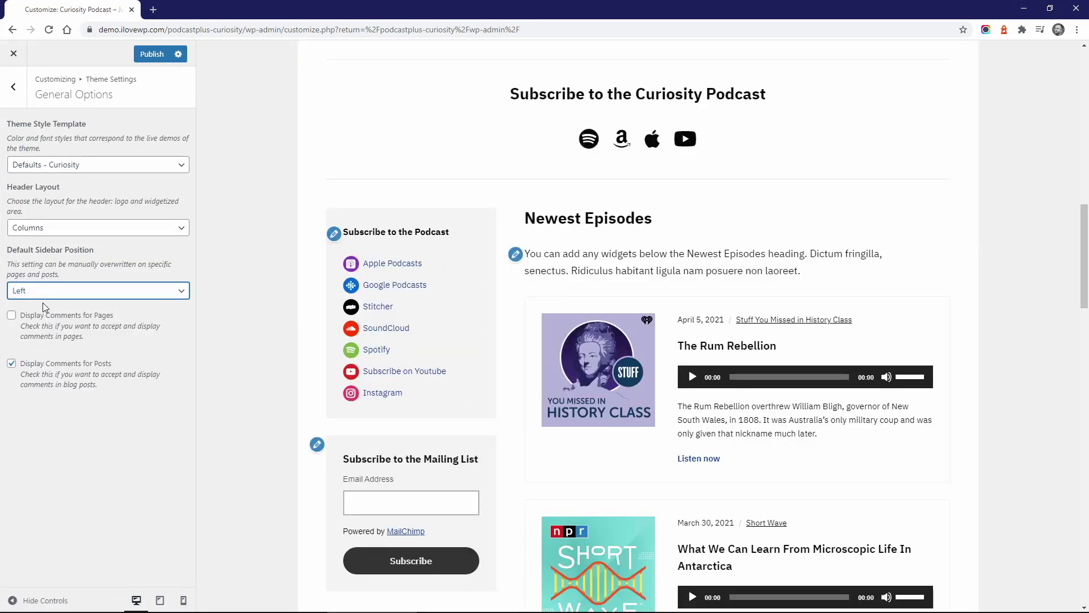
left_click(42, 298)
left_click(42, 326)
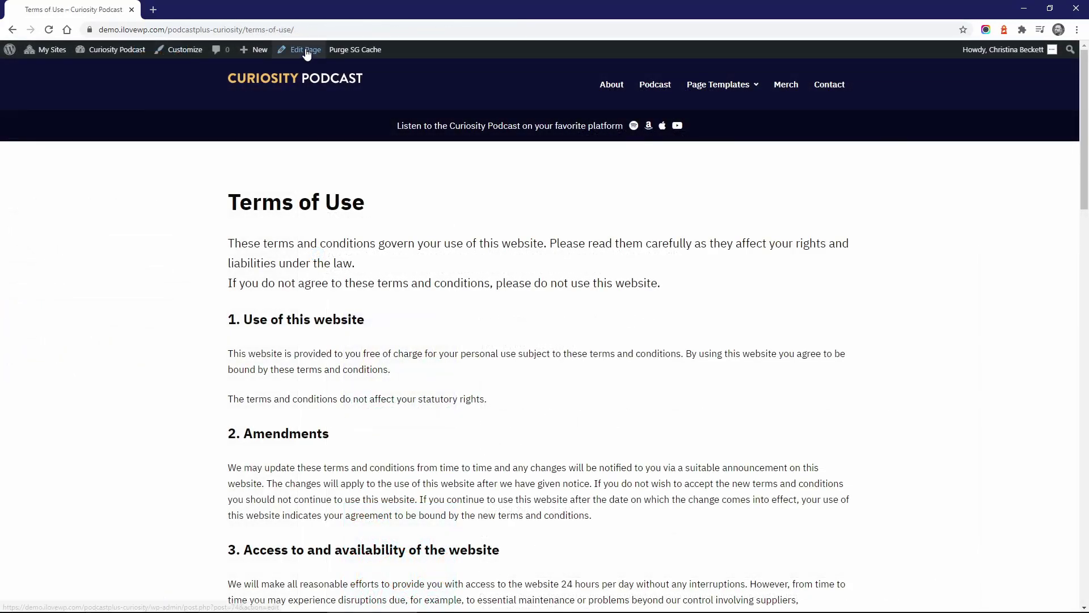
Set the Terms of Use page's Sidebar Location to Left, update it, and view it
left_click(306, 51)
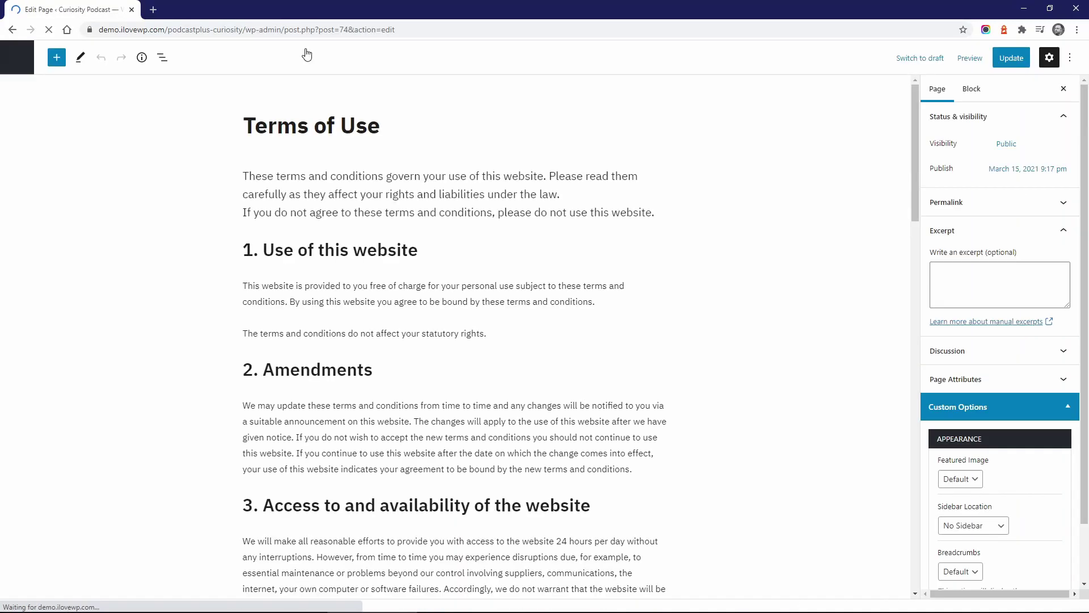
scroll(989, 273, "down", 3)
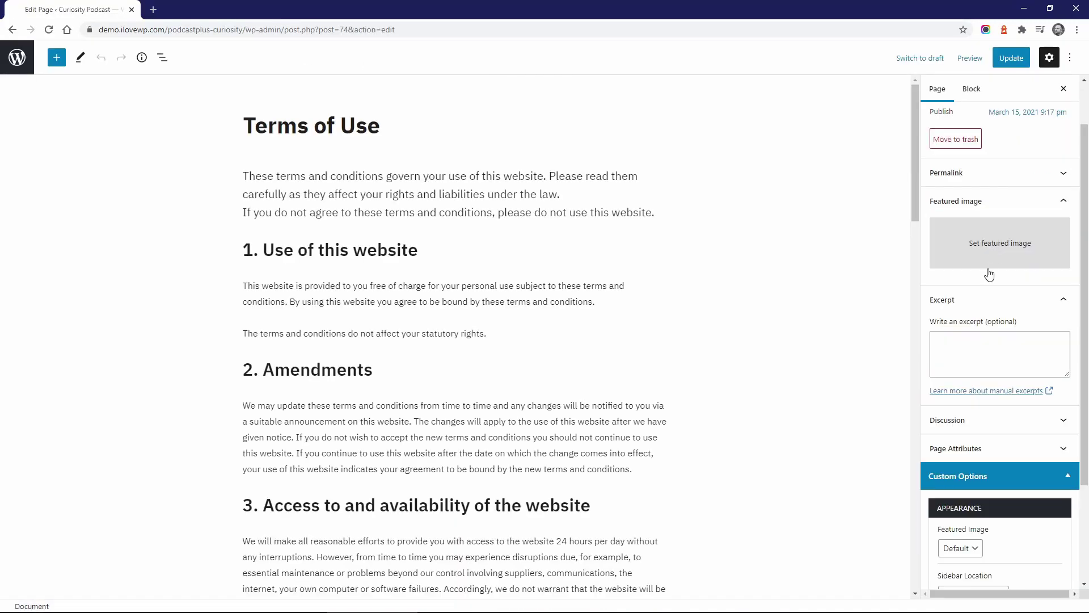
left_click(977, 465)
left_click(968, 489)
left_click(1011, 57)
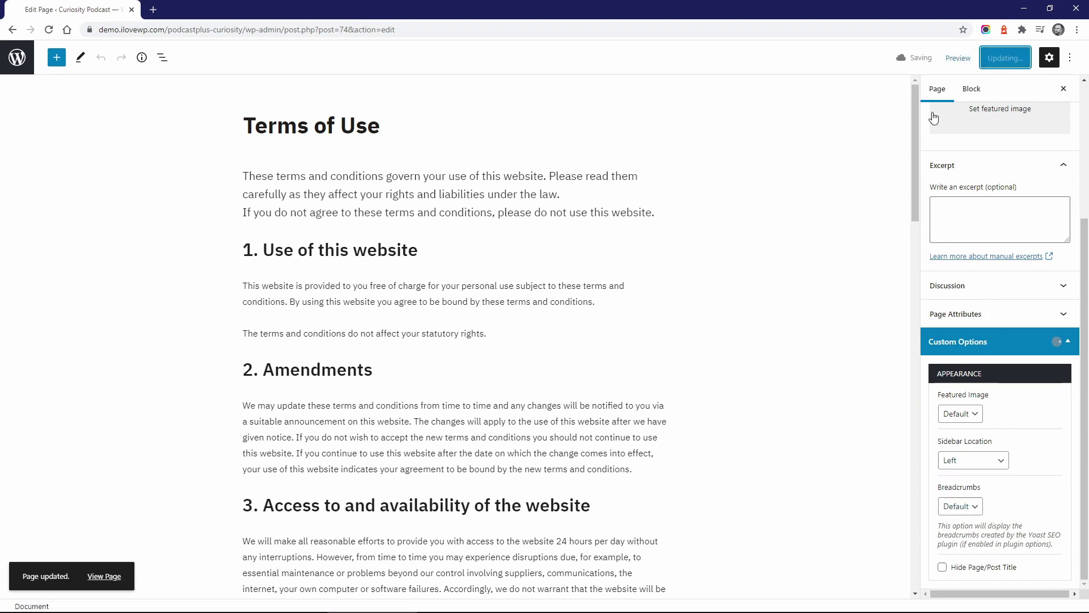
left_click(93, 578)
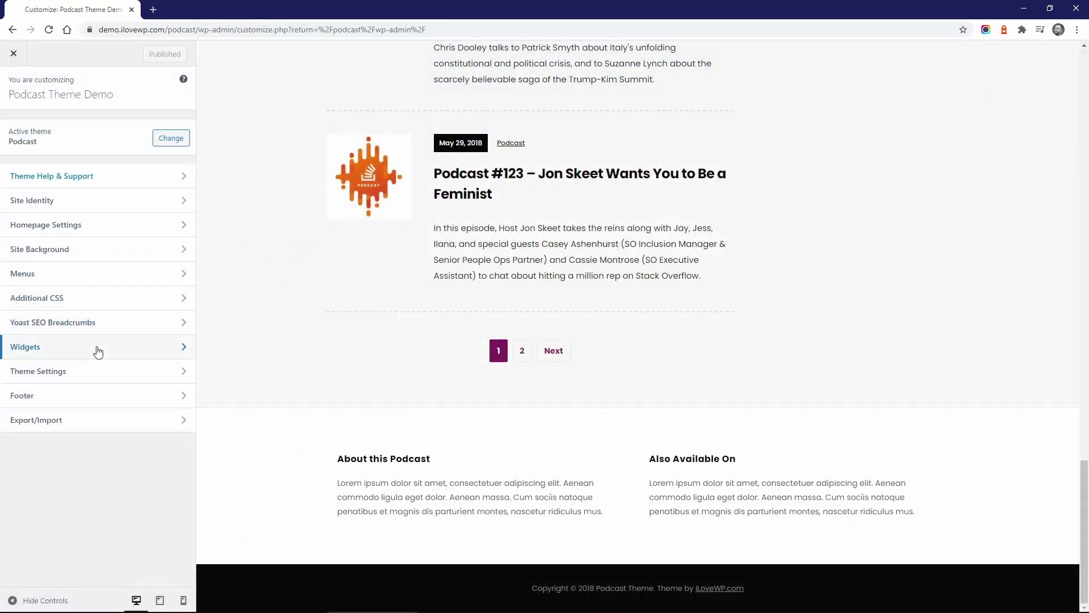
Inspect the About this Podcast widget in the first footer column
left_click(97, 352)
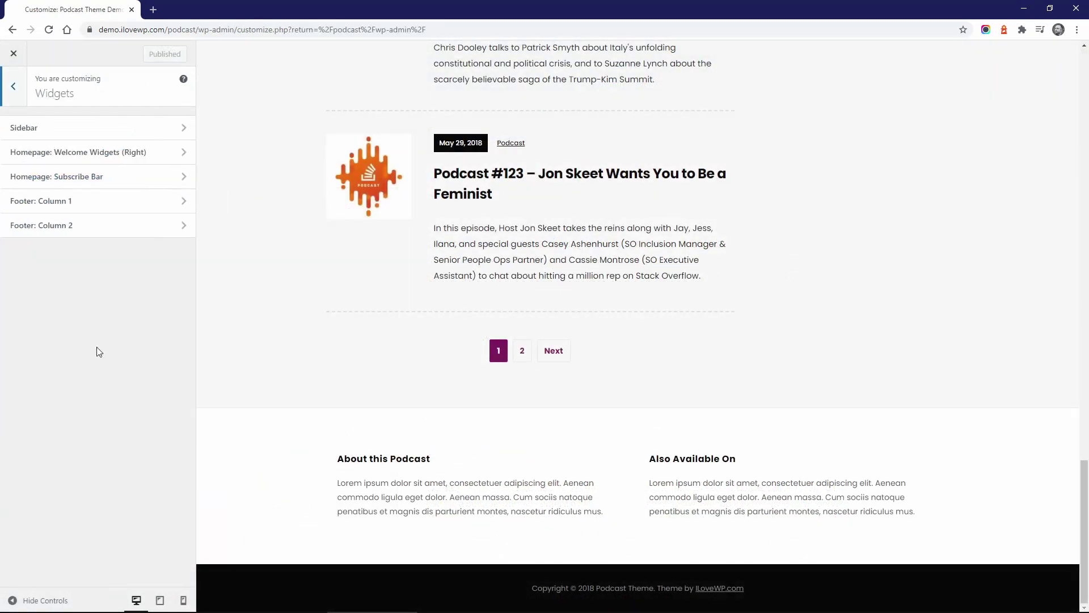
left_click(68, 201)
left_click(63, 130)
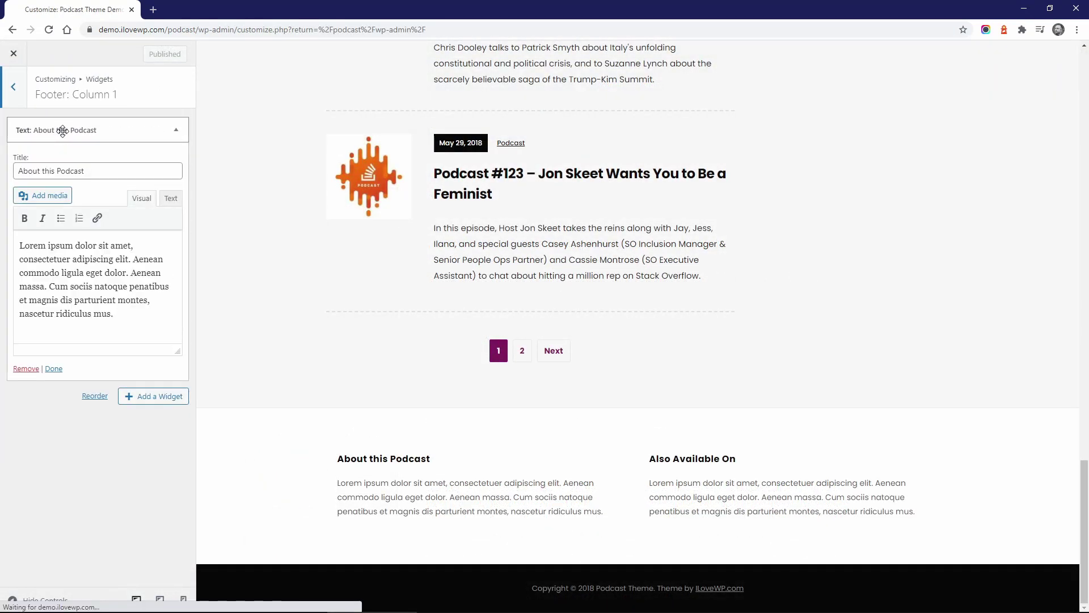
left_click(62, 130)
left_click(13, 86)
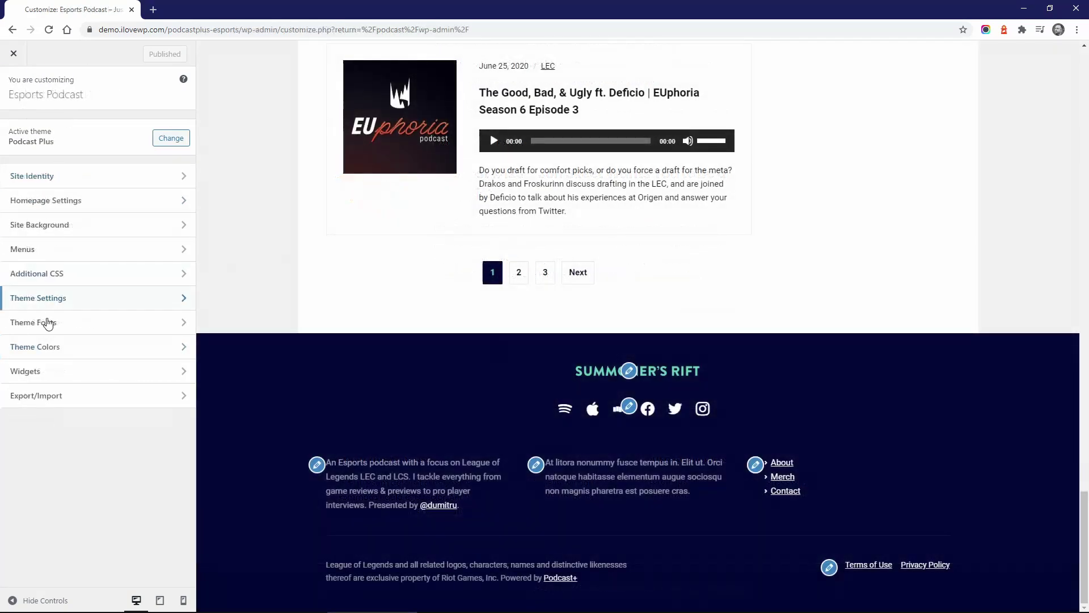
In Footer: Full Width, drag the Social Icons widget above the logo image
left_click(40, 371)
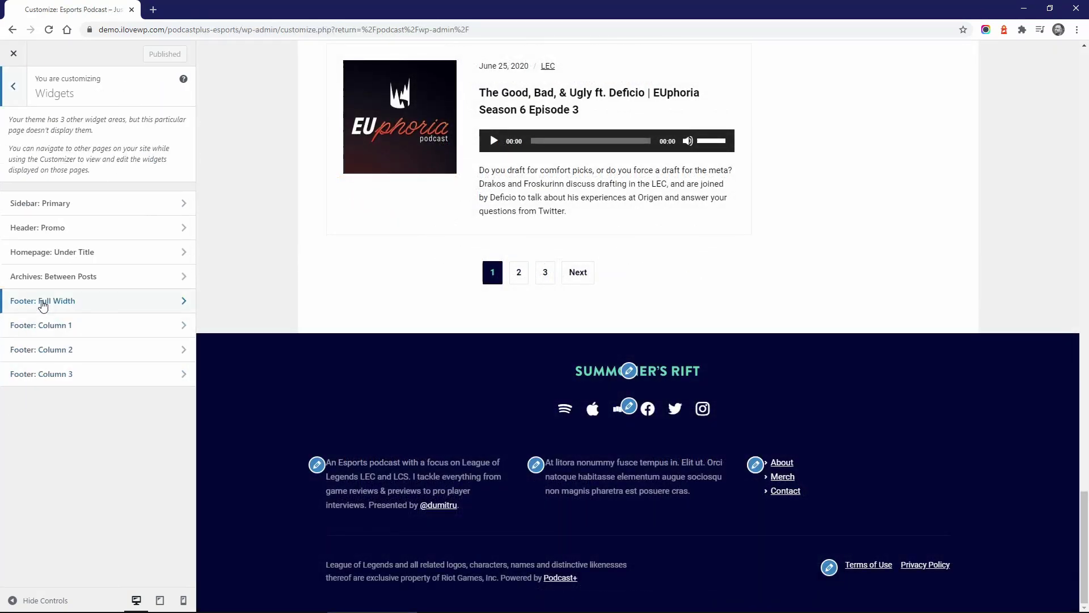
left_click(43, 305)
left_click_drag(51, 189, 42, 166)
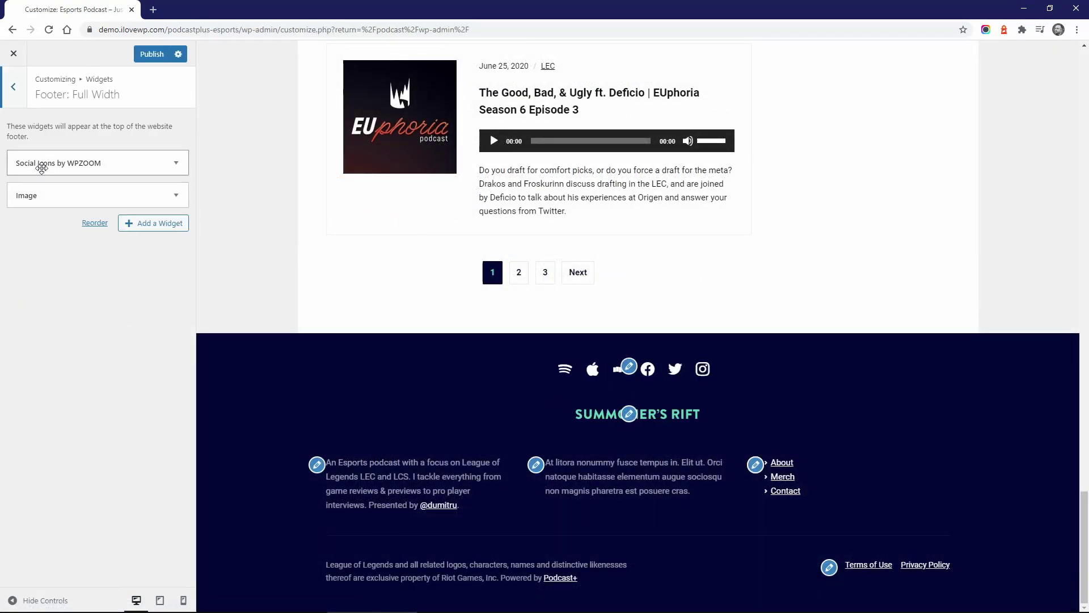
left_click(14, 86)
Set the widgetized footer columns in Theme Settings > Footer to Hidden
left_click(54, 325)
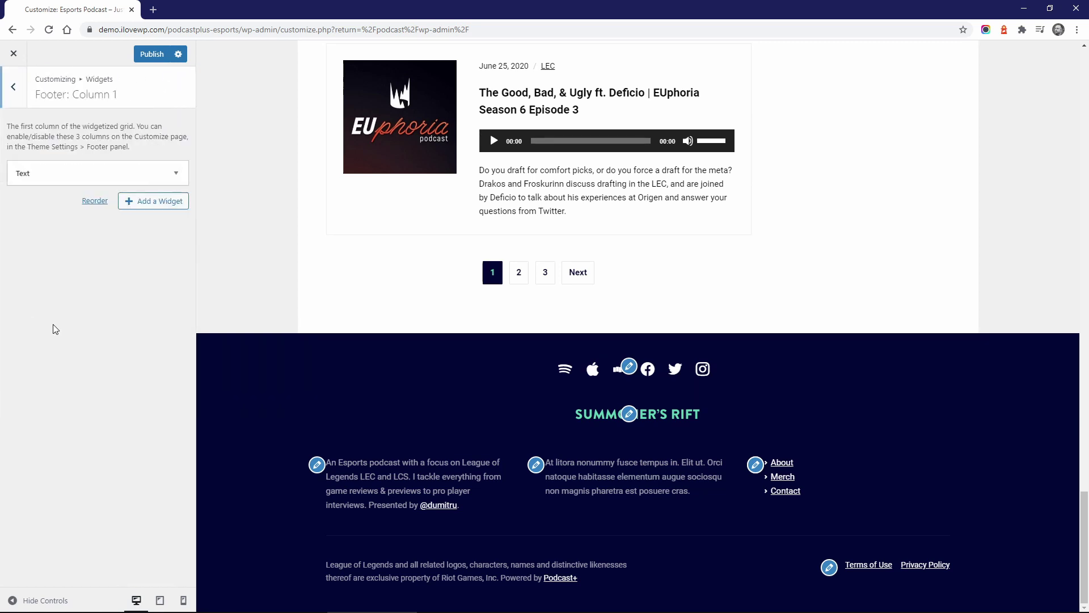
left_click(13, 87)
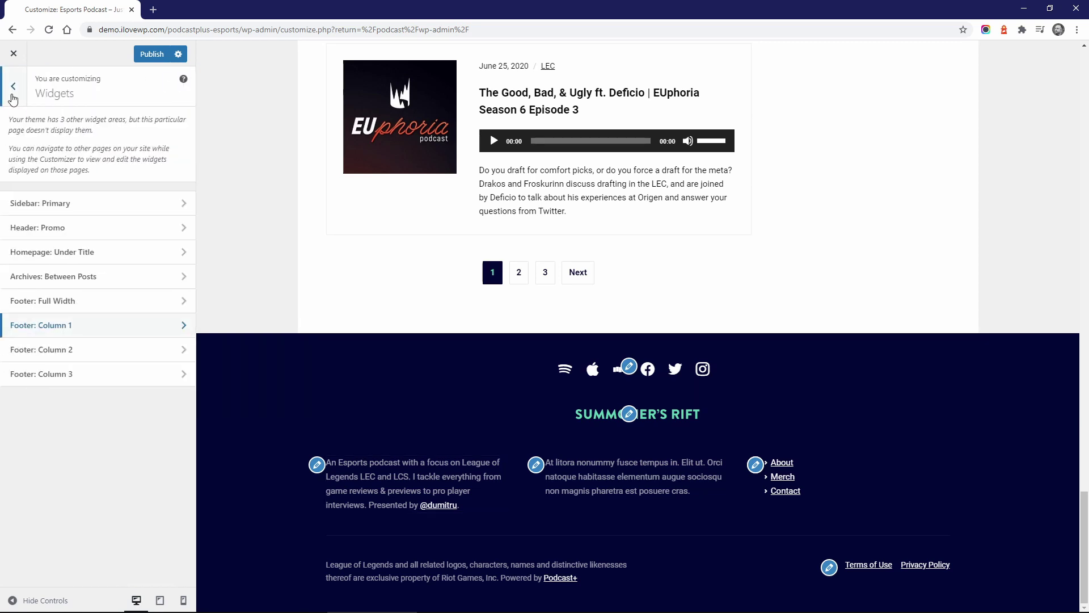
left_click(13, 91)
left_click(49, 299)
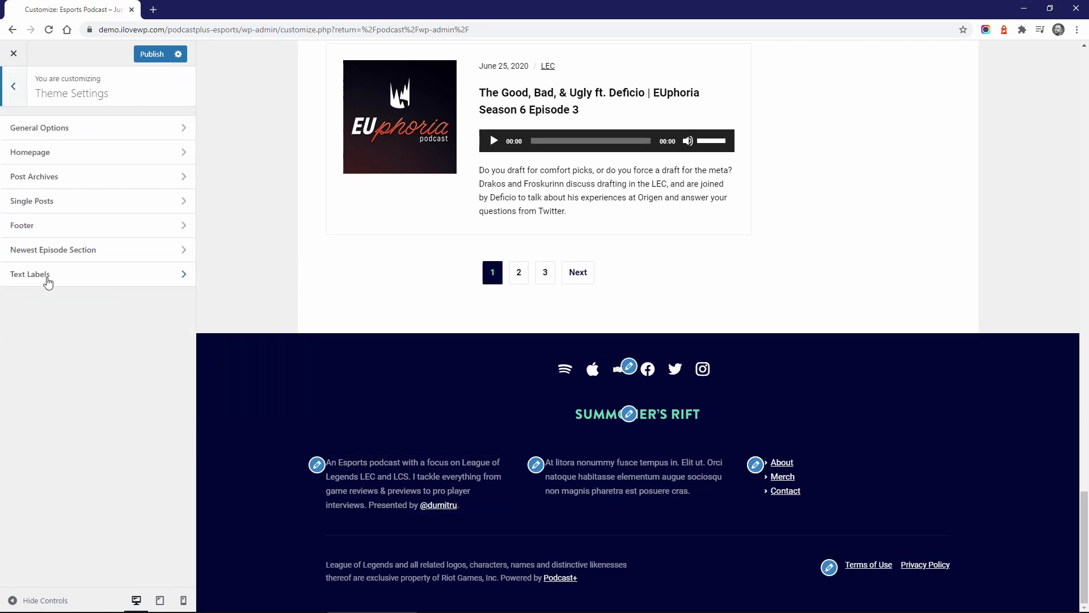
left_click(39, 223)
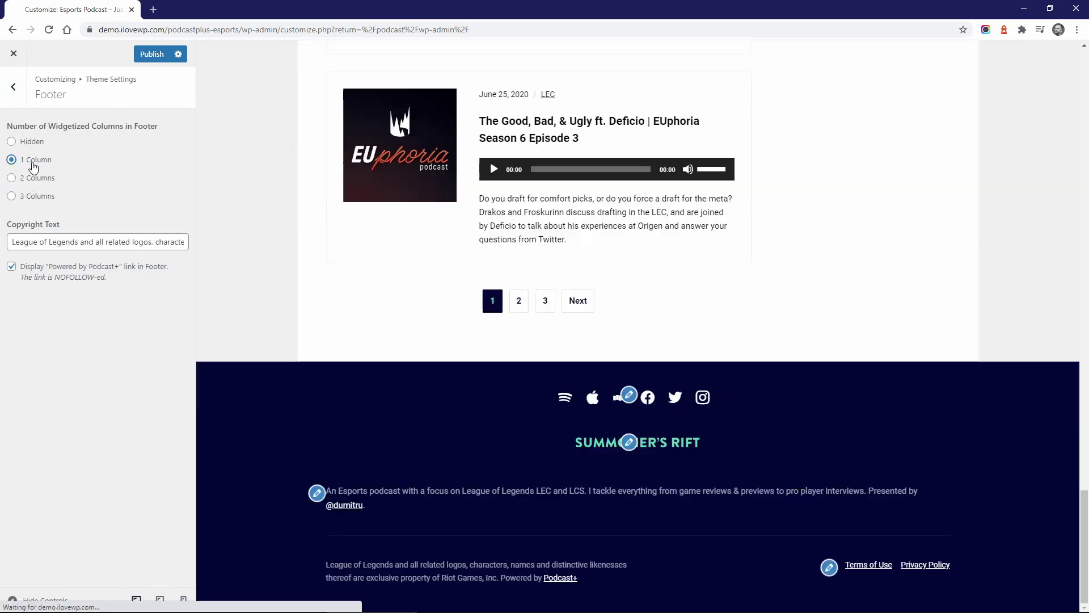
left_click(30, 145)
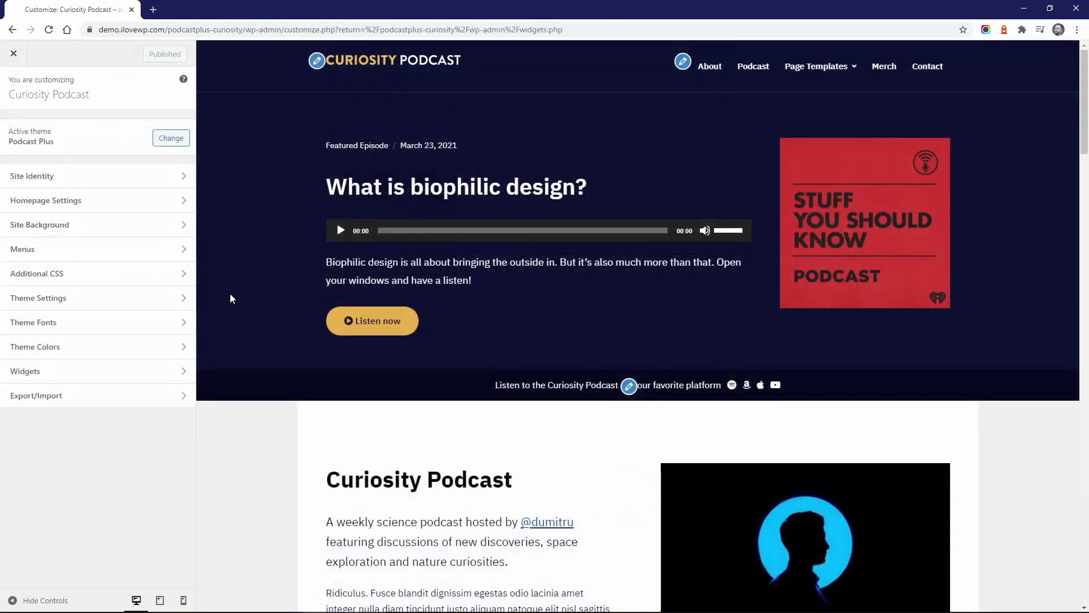
Expand and review the Custom HTML widget code in the Header: Promo area
left_click(186, 372)
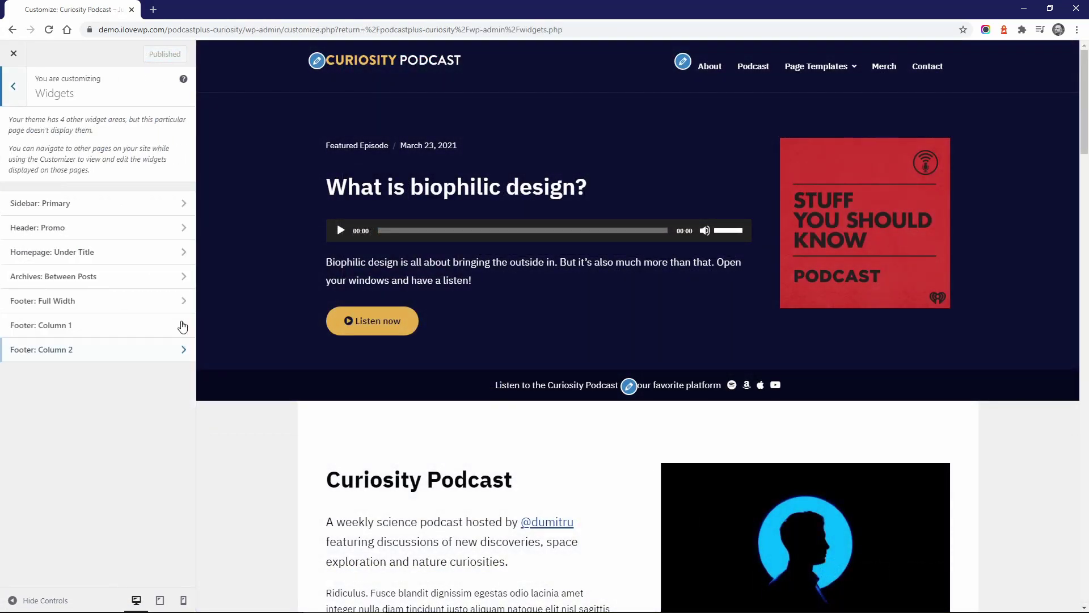
left_click(185, 229)
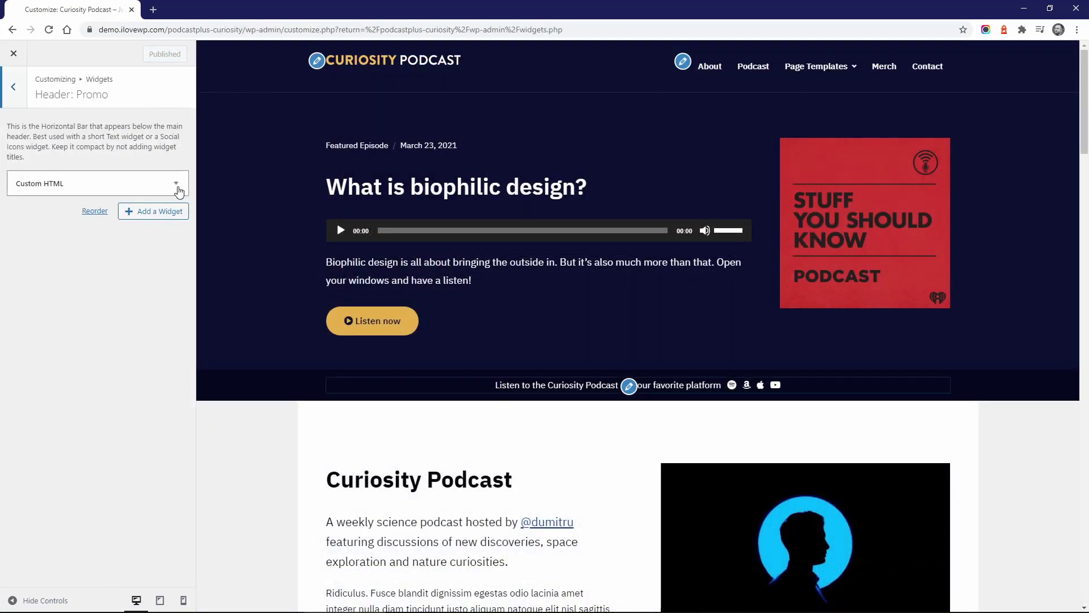
left_click(177, 183)
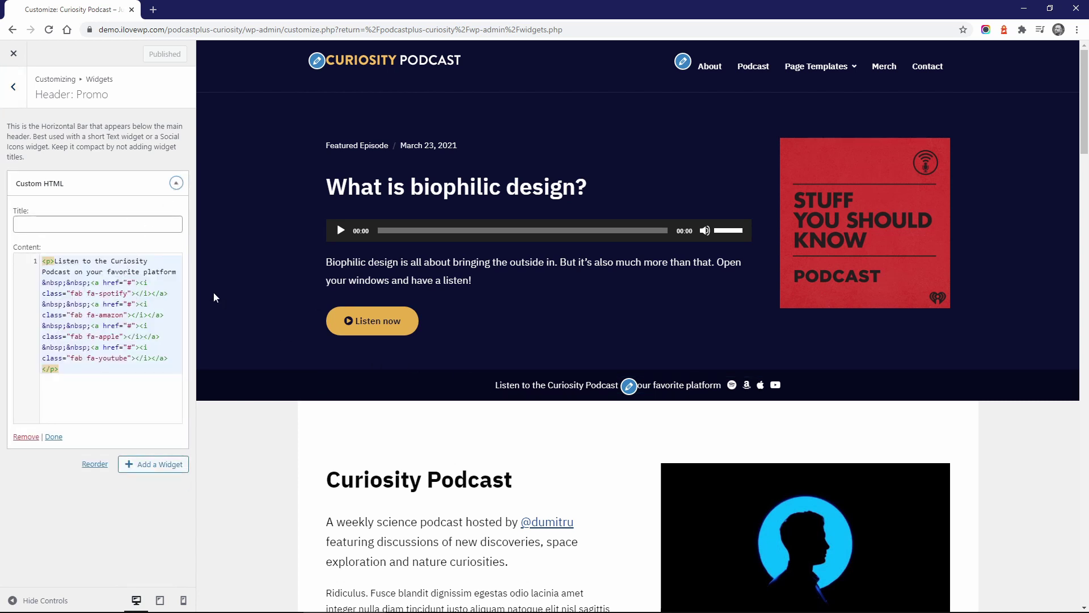
left_click(176, 184)
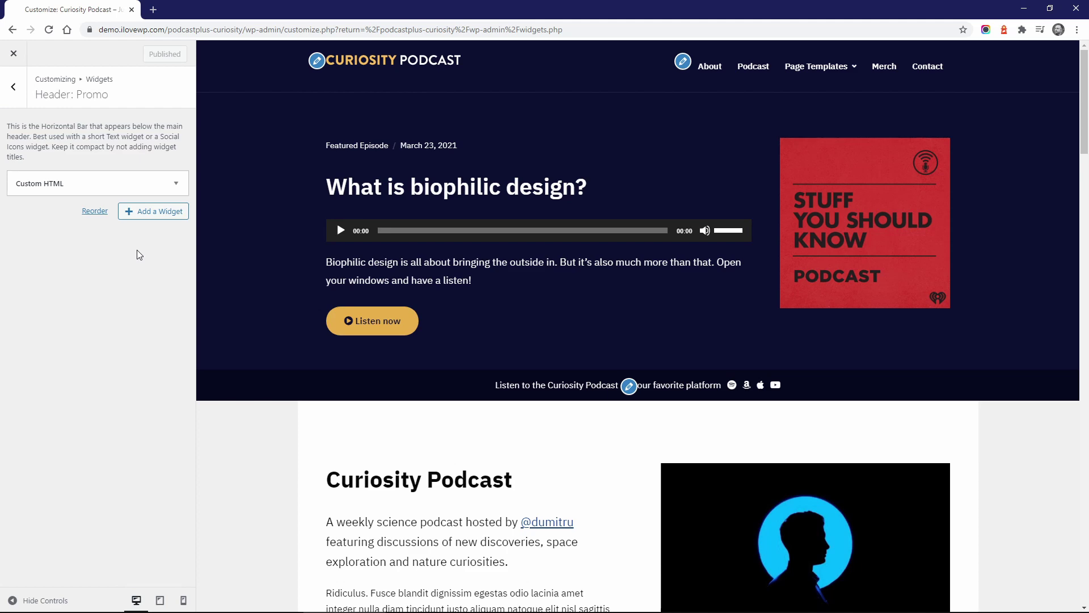
scroll(295, 332, "down", 20)
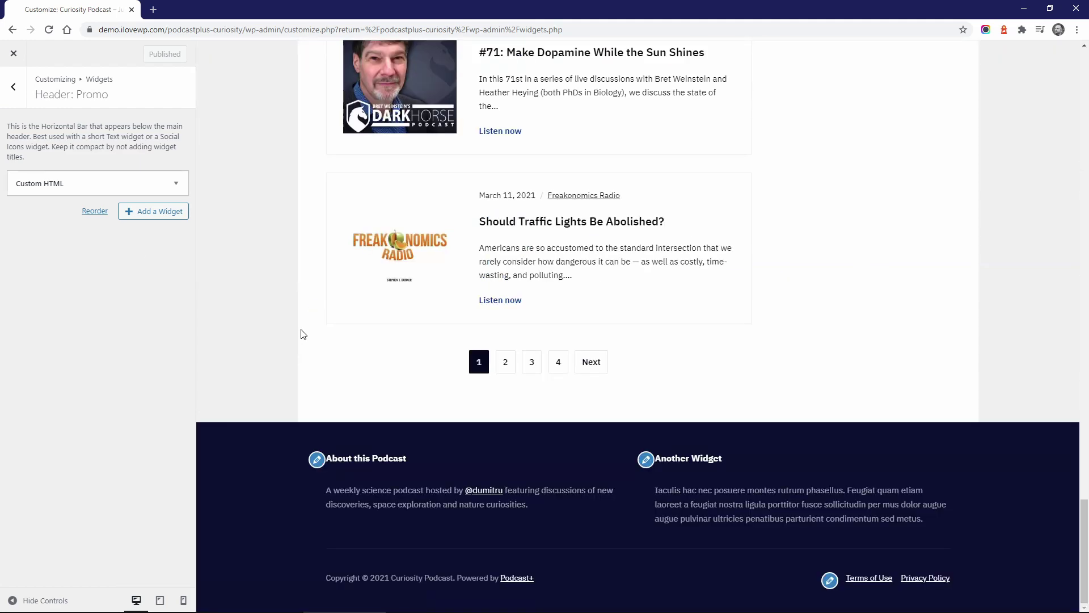
Inspect the Footer menu's Terms of Use and Privacy Policy links under Menus
left_click(26, 100)
left_click(24, 106)
left_click(37, 256)
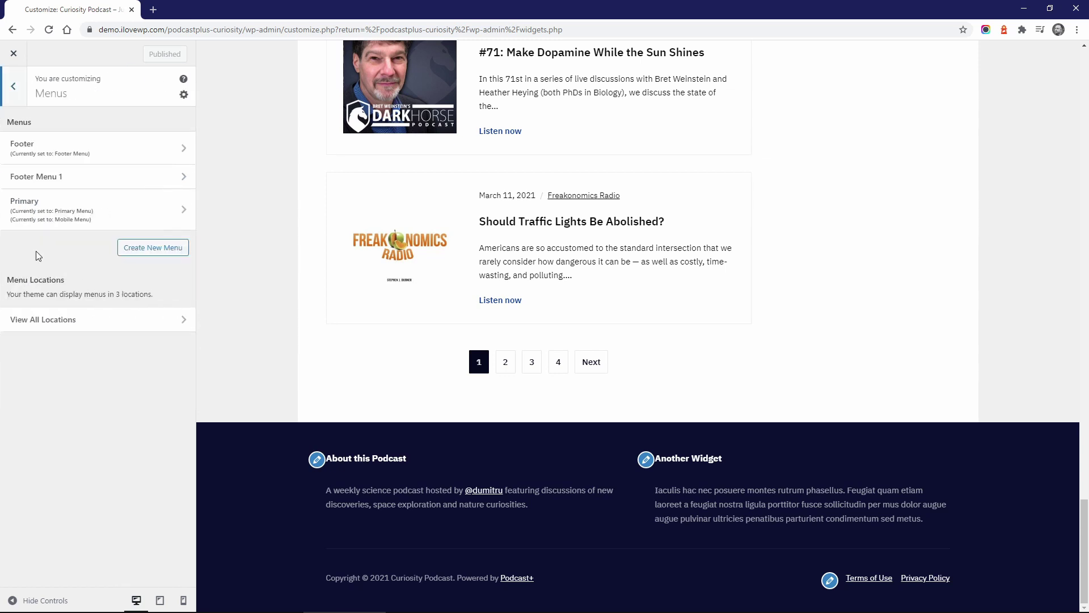
left_click(43, 152)
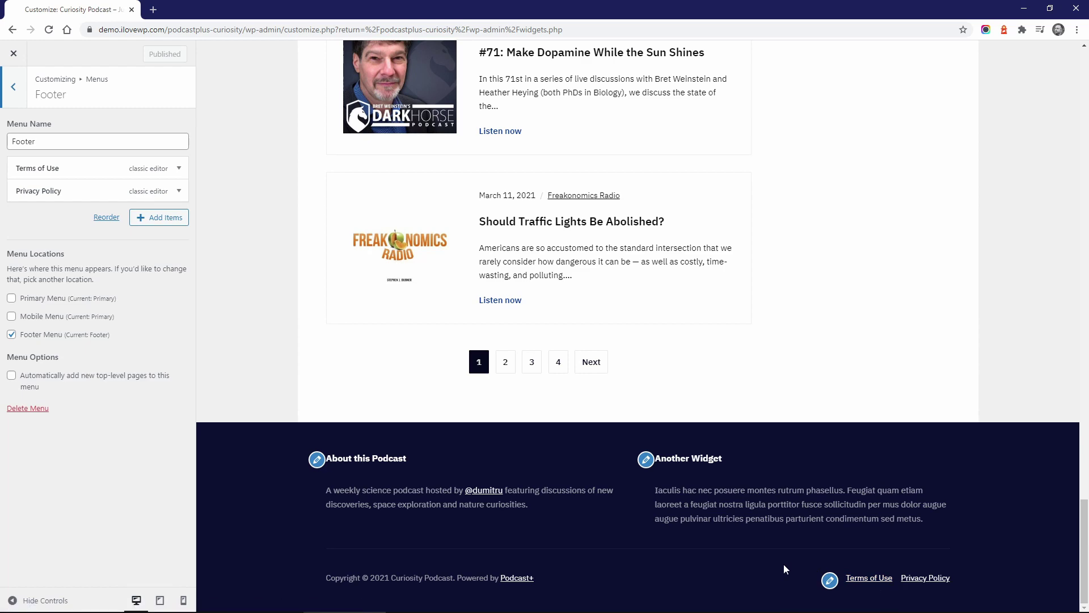
left_click(13, 86)
left_click(13, 86)
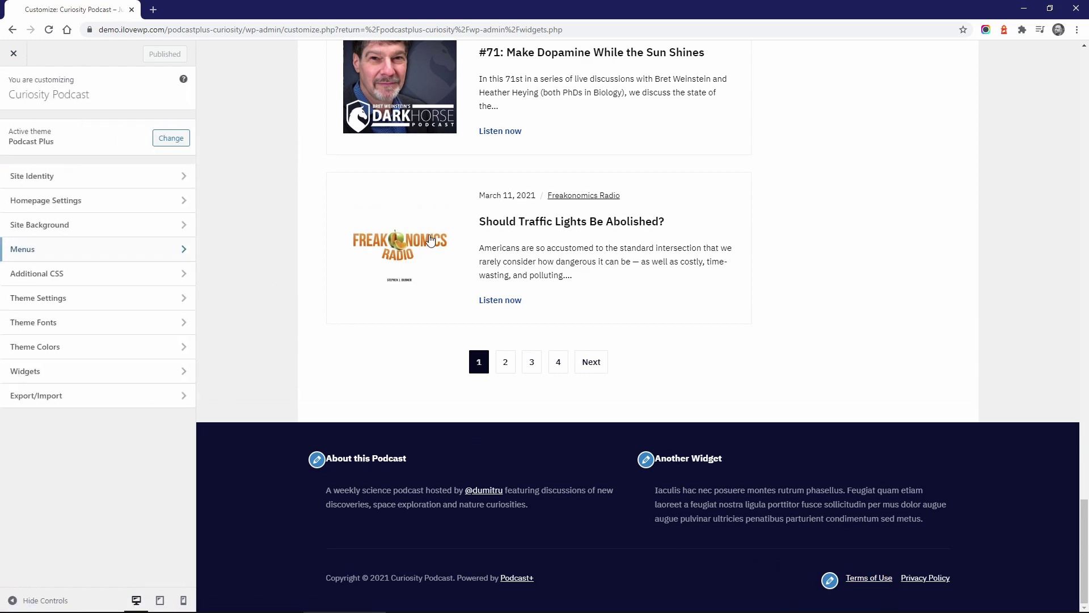
scroll(600, 329, "up", 14)
In the Archives: Between Posts widget area, move the Image widget above the sponsor text
scroll(600, 329, "up", 2)
scroll(457, 301, "down", 2)
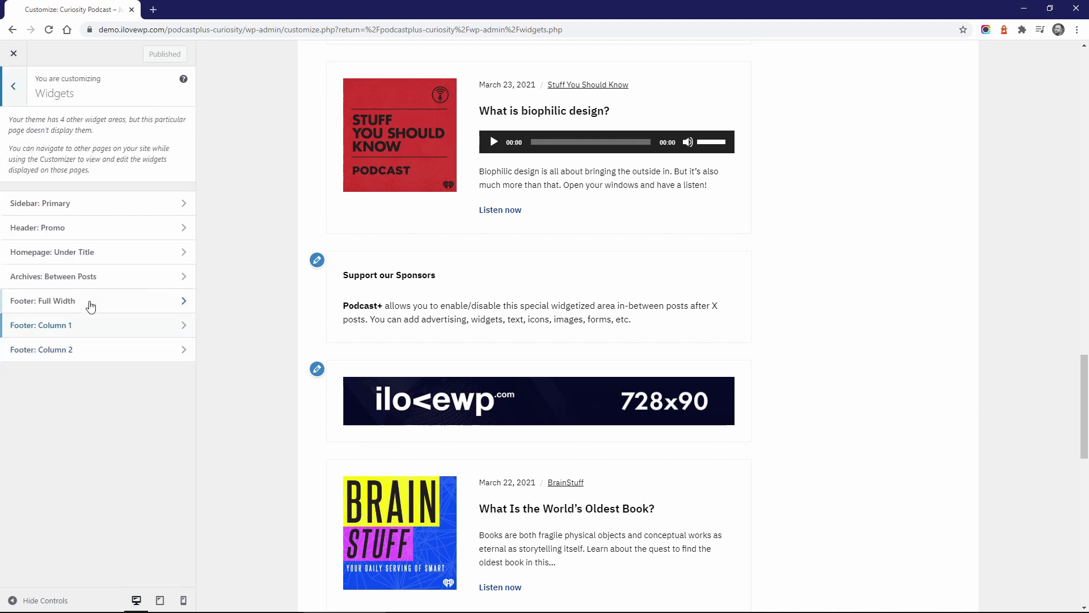
left_click(86, 277)
left_click_drag(73, 209, 67, 188)
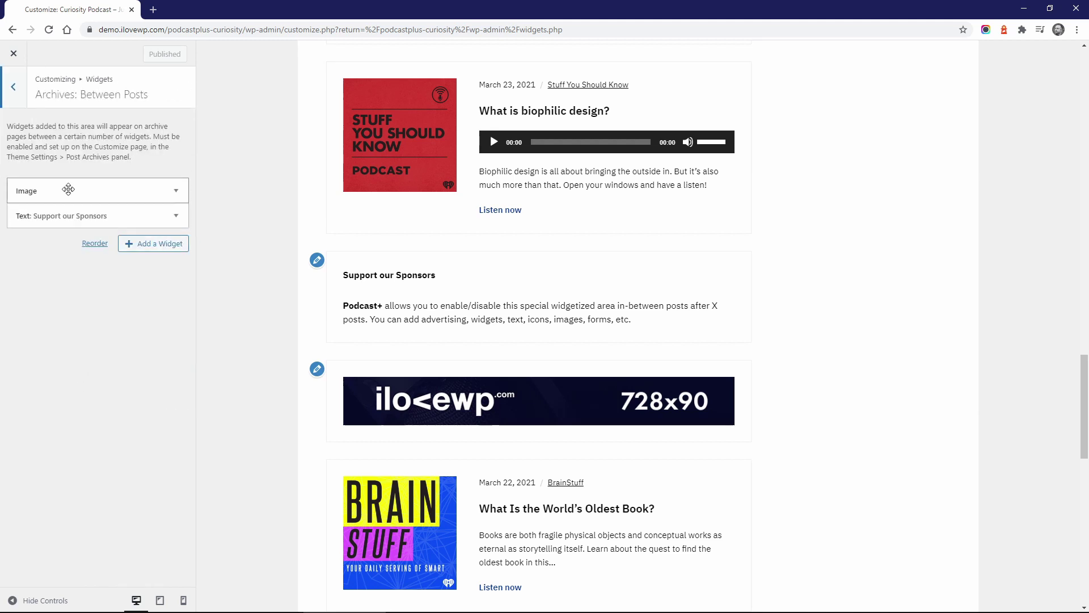
left_click(16, 107)
left_click(14, 86)
In Theme Settings > Post Archives, change where the between-posts sponsor area appears
left_click(57, 299)
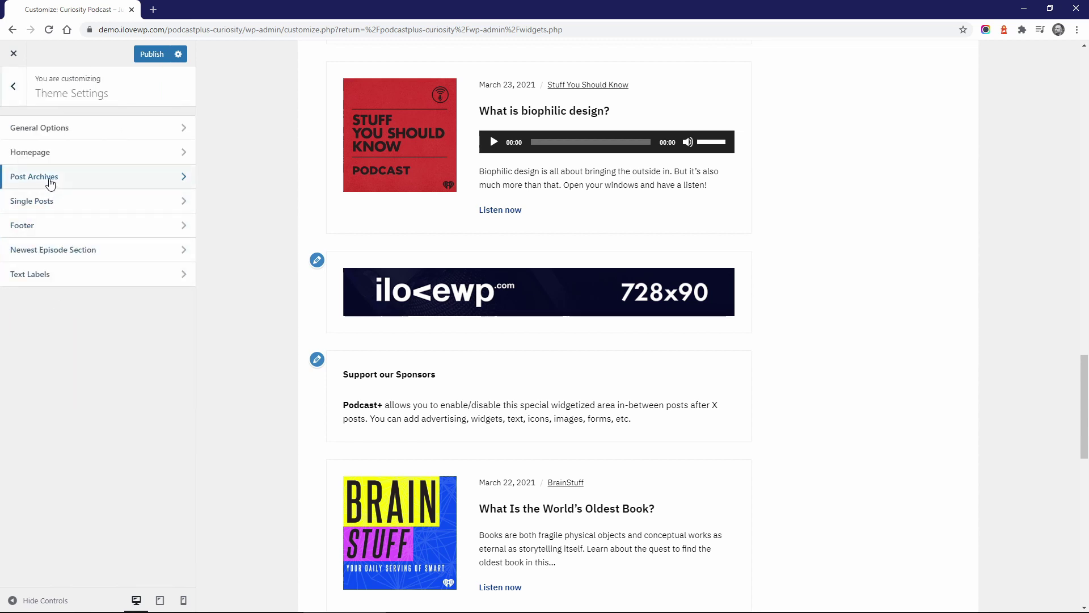
left_click(50, 178)
scroll(103, 419, "down", 1)
left_click(37, 565)
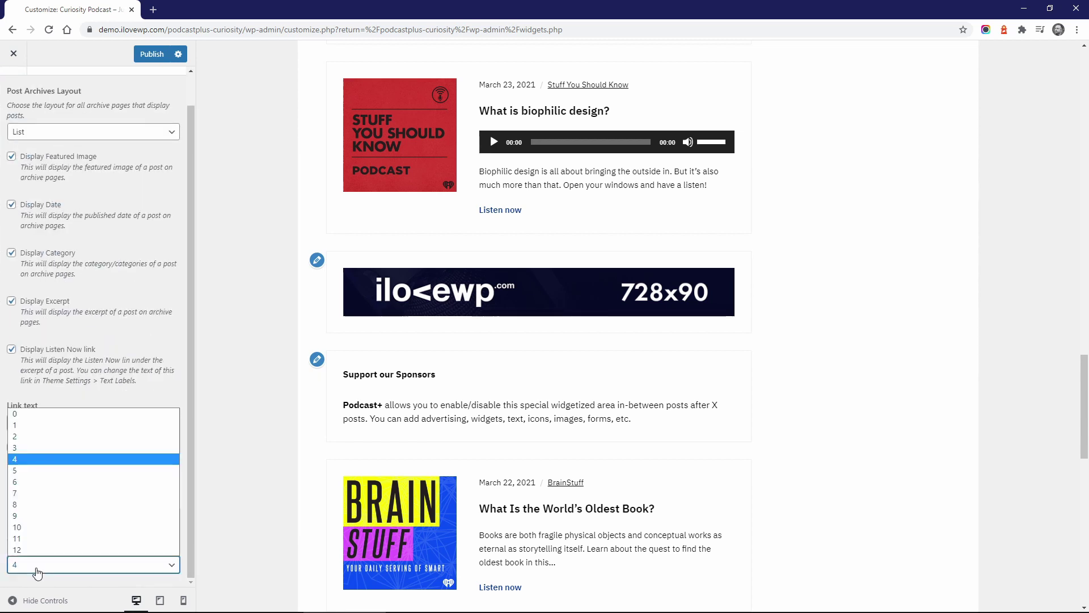
left_click(34, 438)
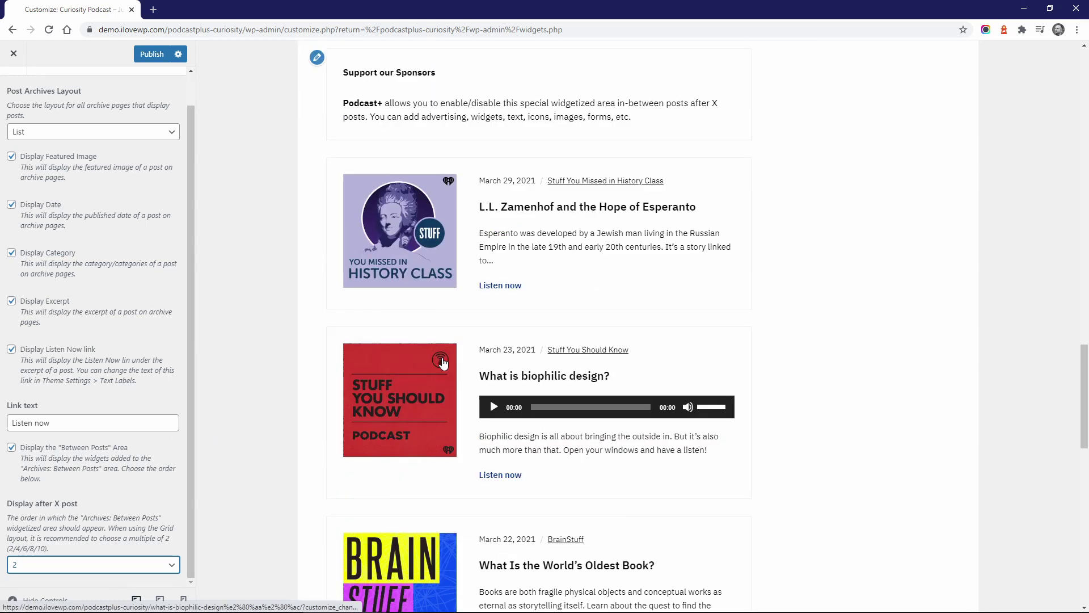
Set the archive layout to Grid, uncheck Date, Category and Listen Now, and preview the Antarctica post
scroll(325, 413, "up", 10)
scroll(68, 175, "up", 1)
left_click(68, 171)
left_click(49, 180)
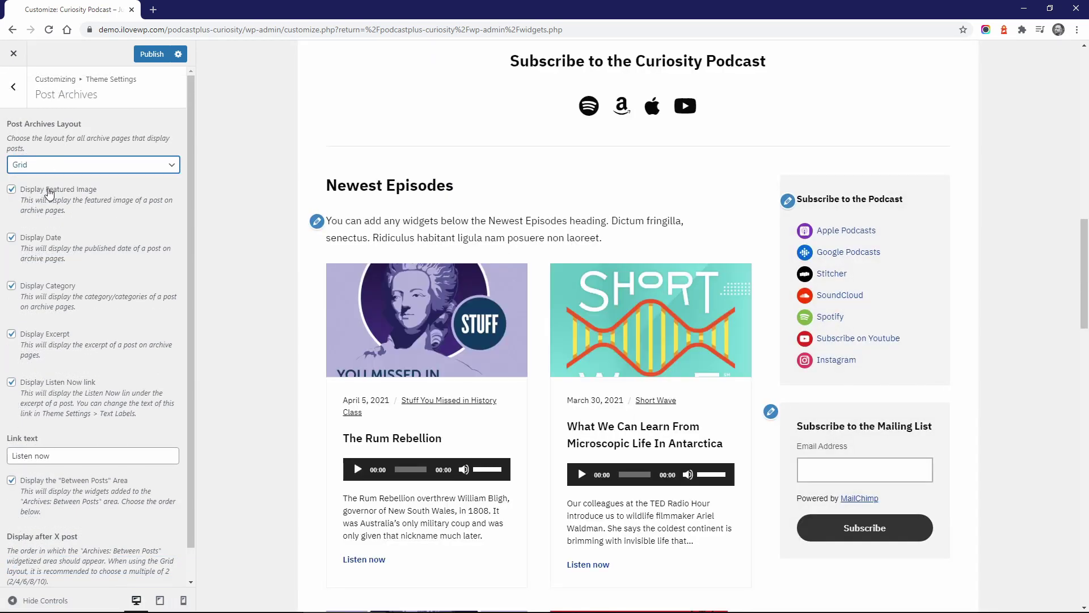
left_click(35, 239)
left_click(35, 287)
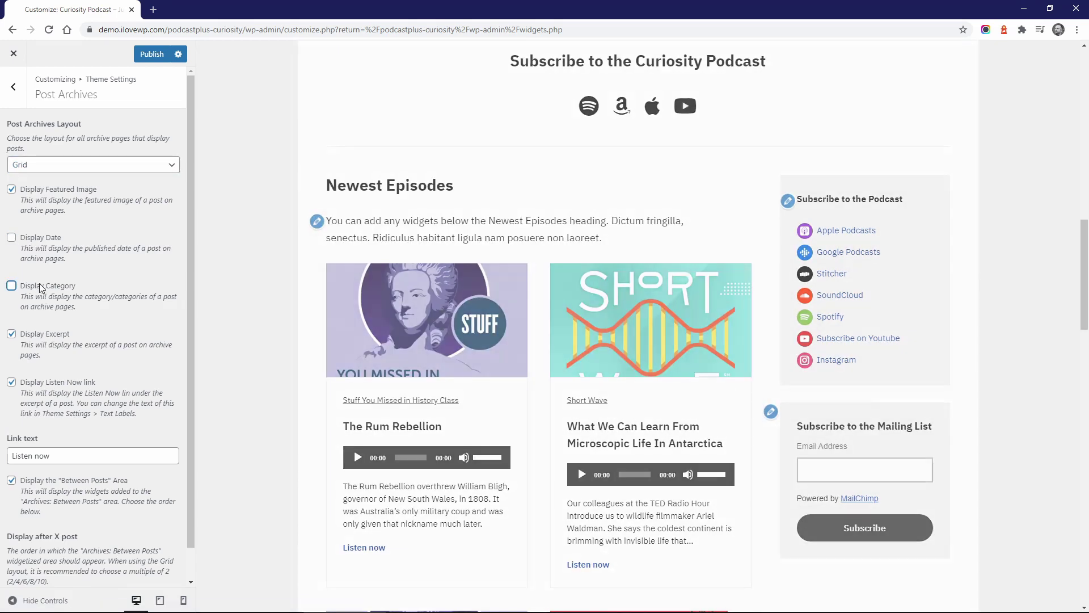
left_click(45, 383)
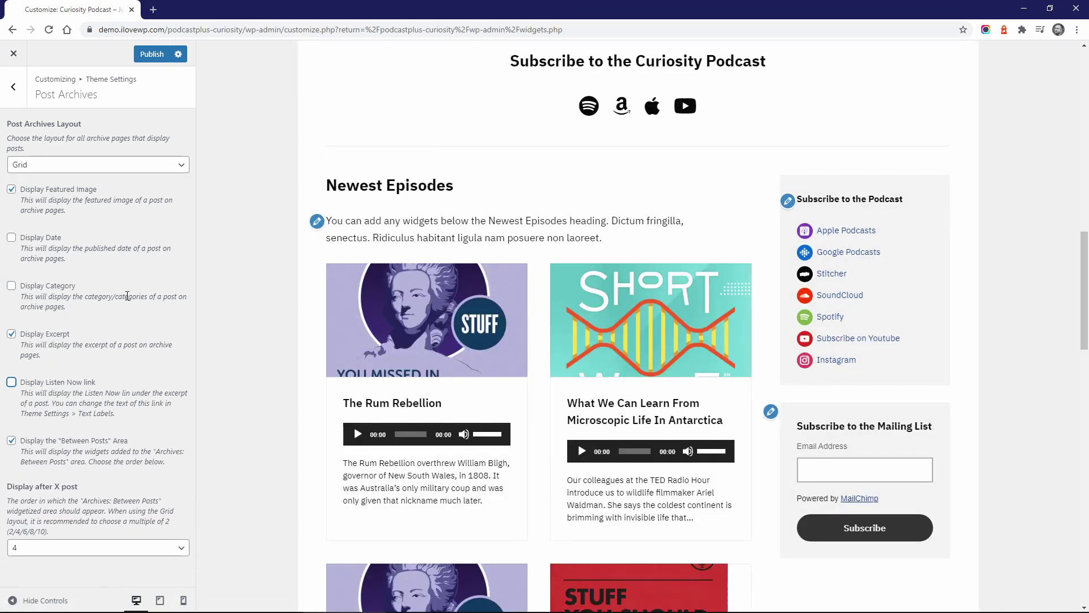
left_click(603, 341)
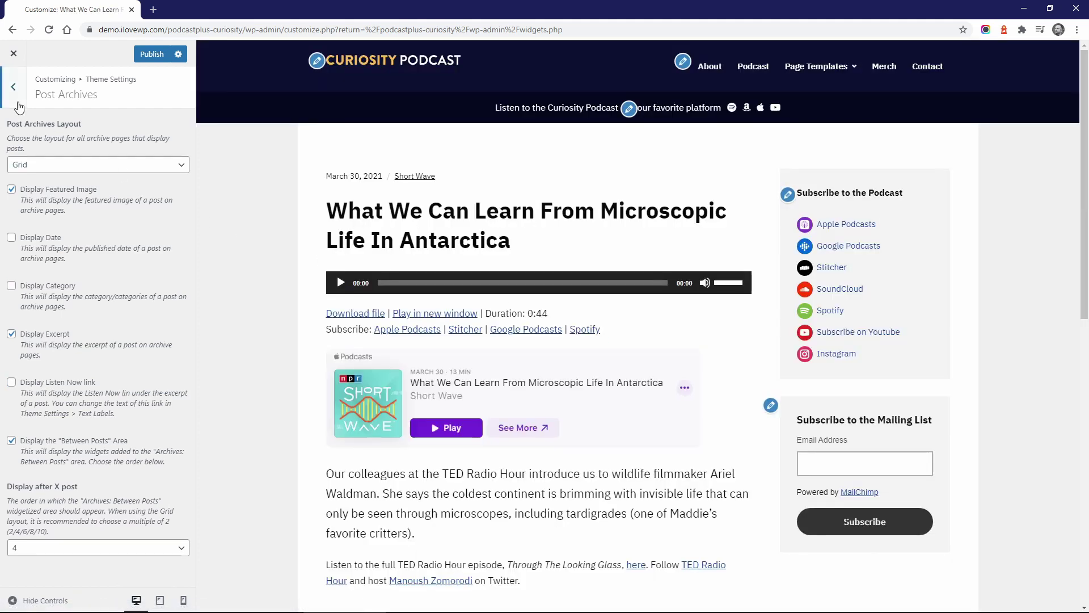
Uncheck Display Date and Display Category under Single Posts, then preview the Zamenhof Esperanto post
left_click(17, 102)
left_click(44, 203)
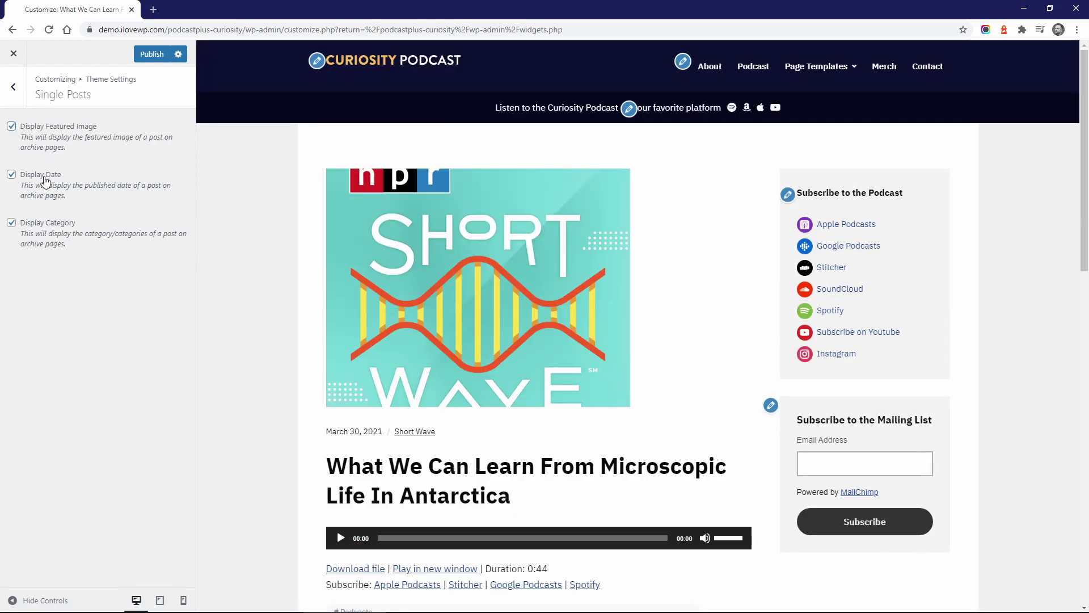
left_click(12, 175)
left_click(45, 223)
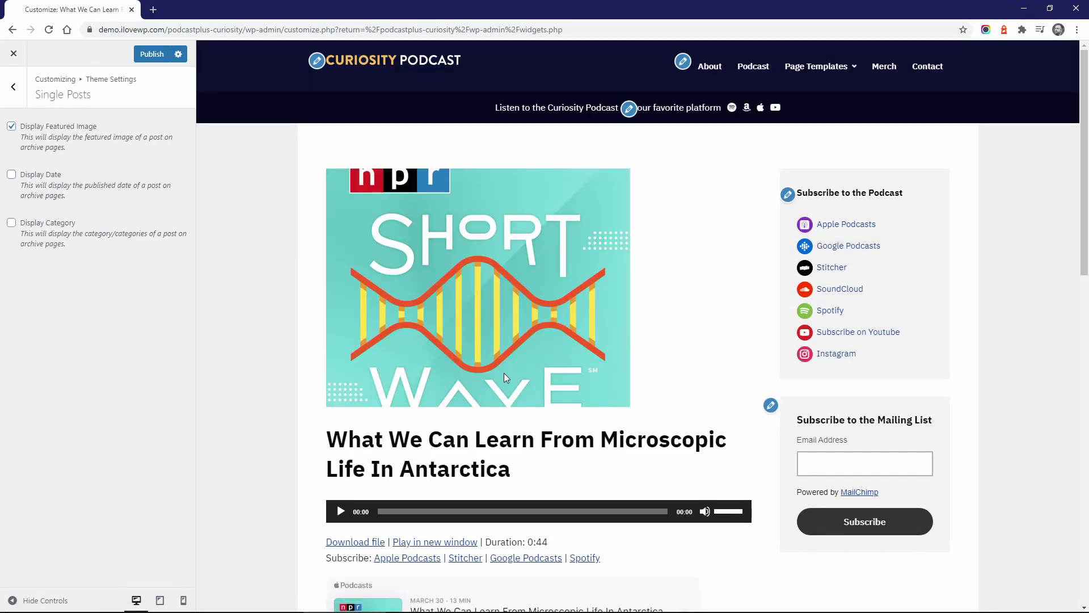
scroll(504, 375, "down", 9)
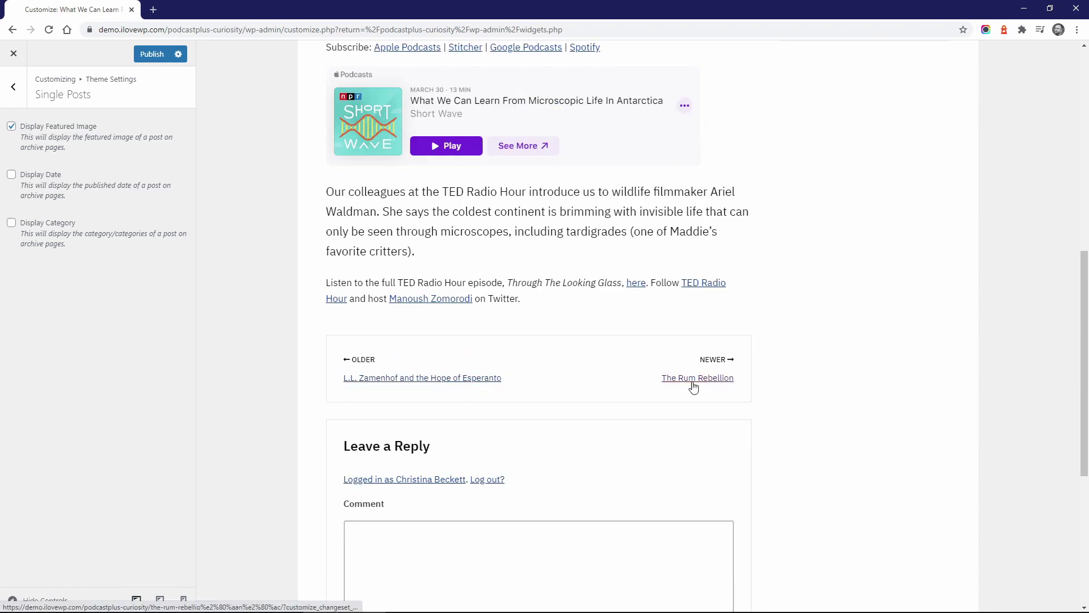
left_click(452, 378)
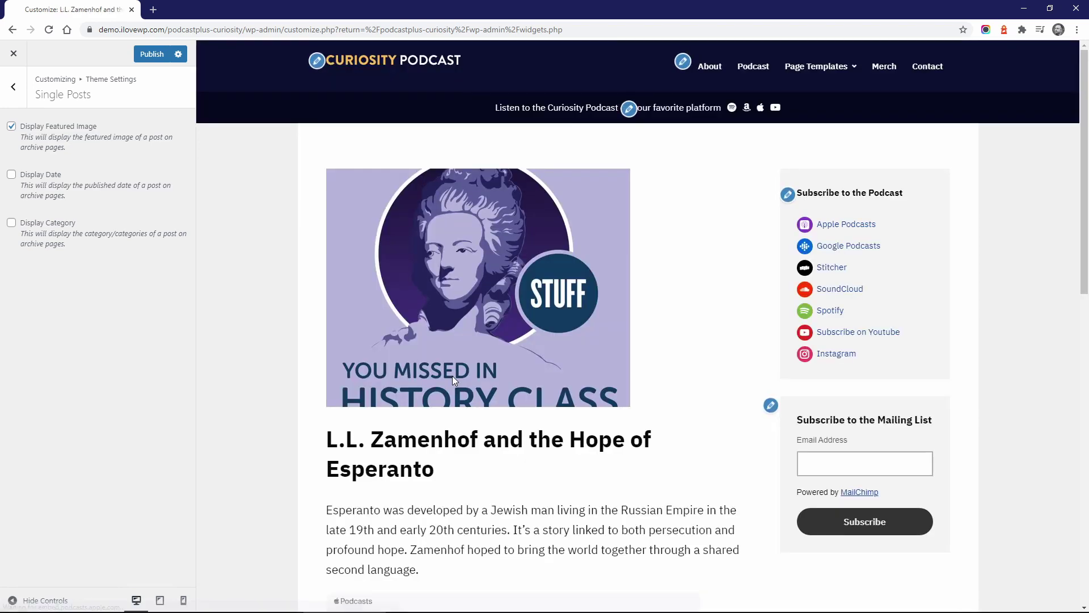